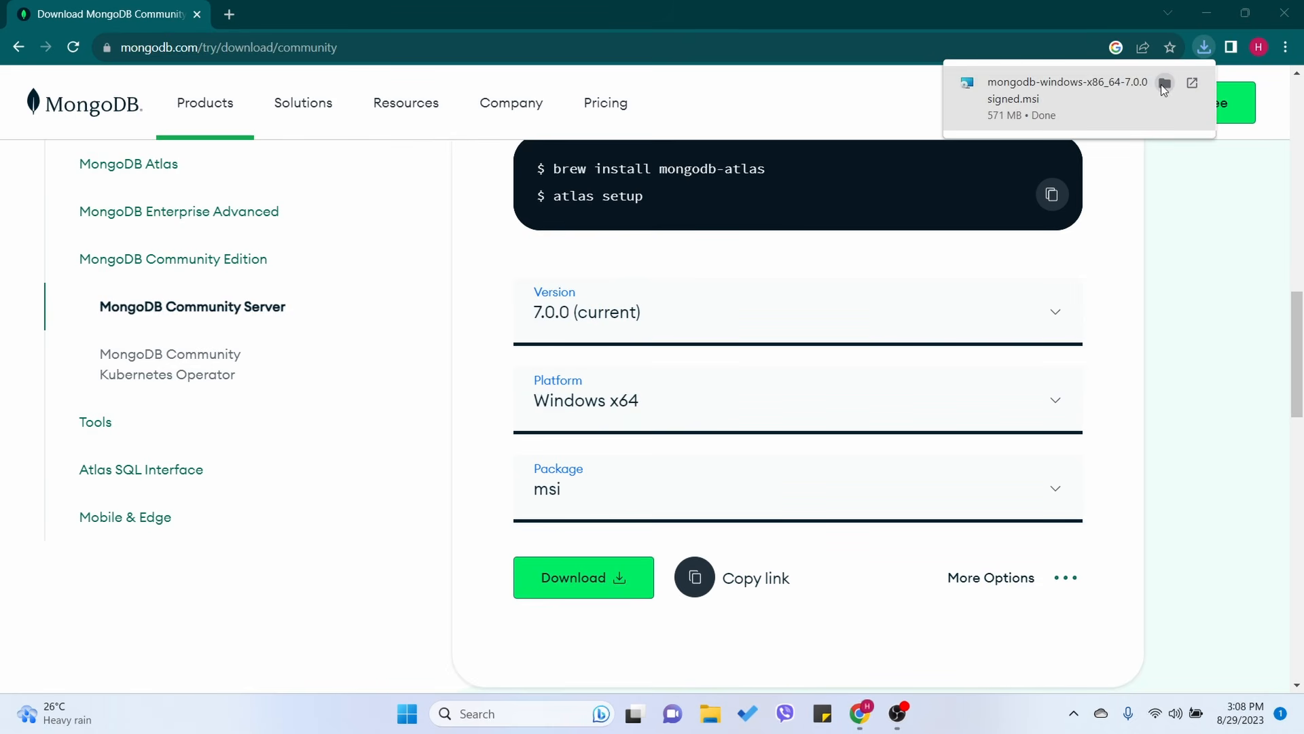
Step: Launch the downloaded mongodb-windows-x86_64-7.0.0-signed installer from its folder and accept the license agreement
click(1164, 82)
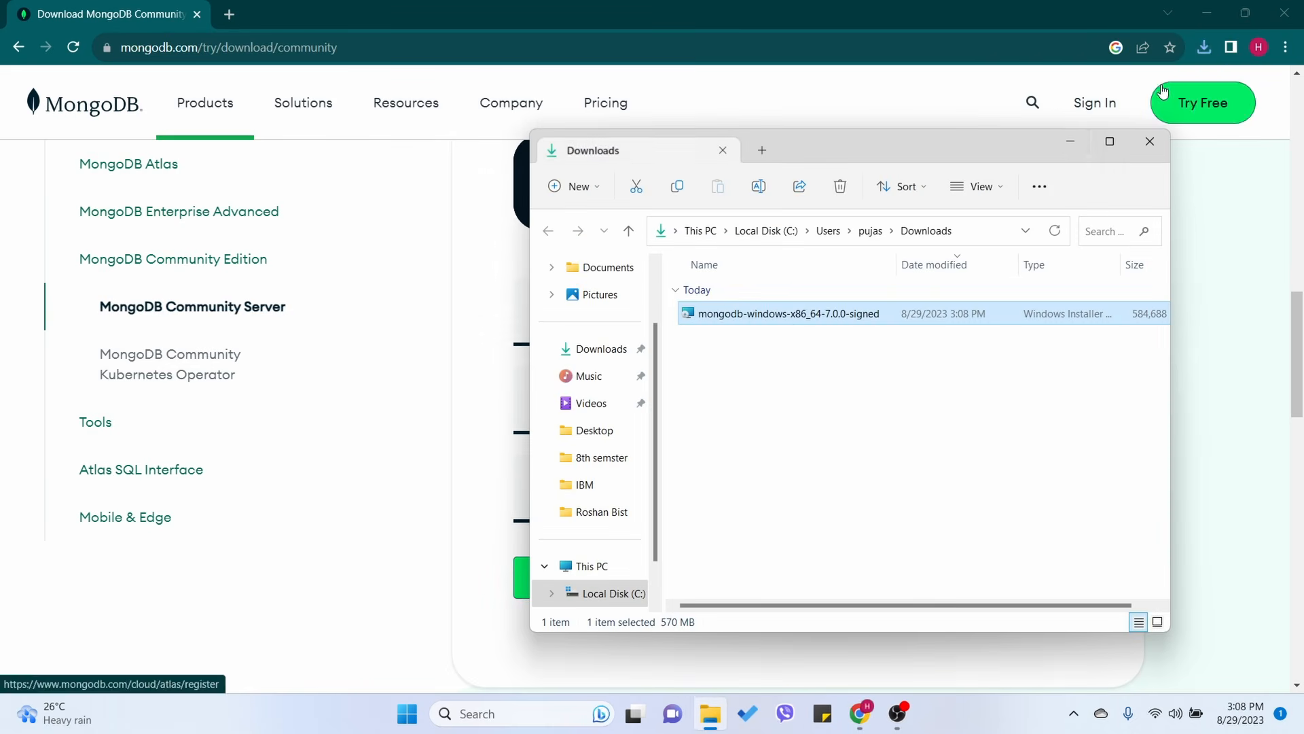
double_click(790, 317)
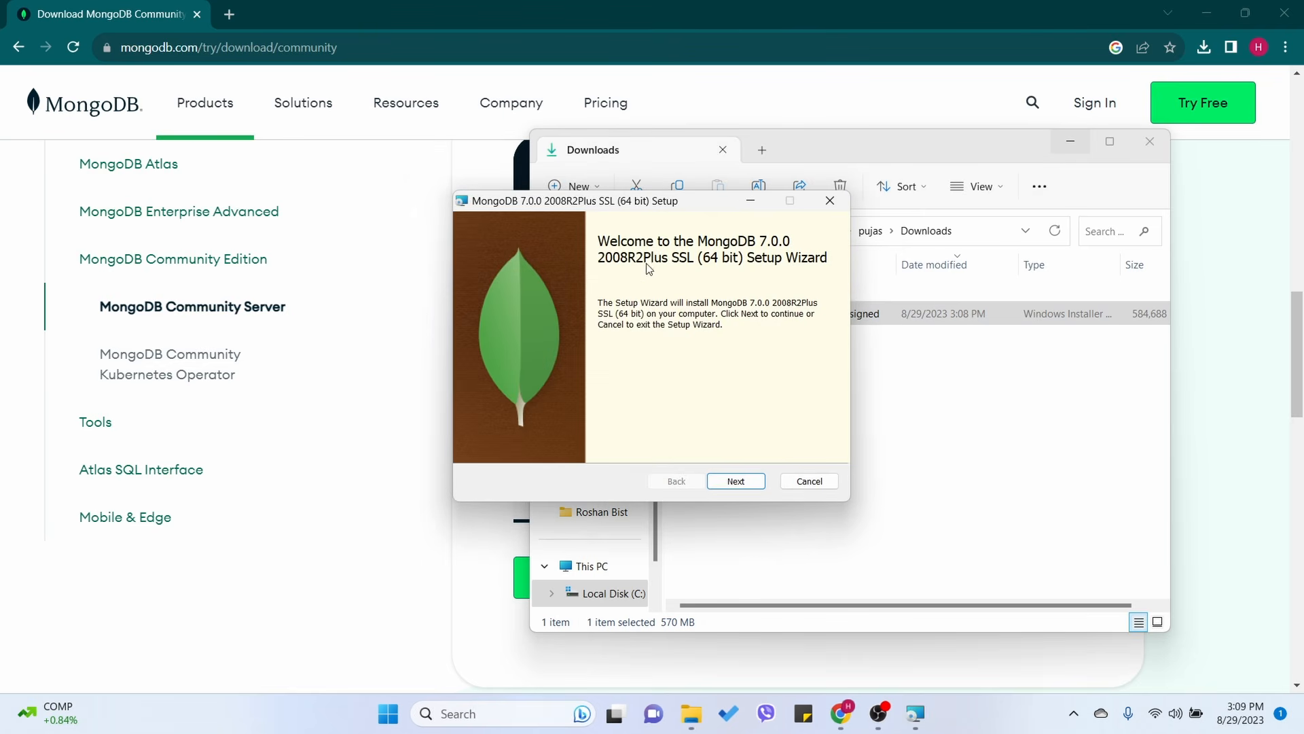
click(734, 482)
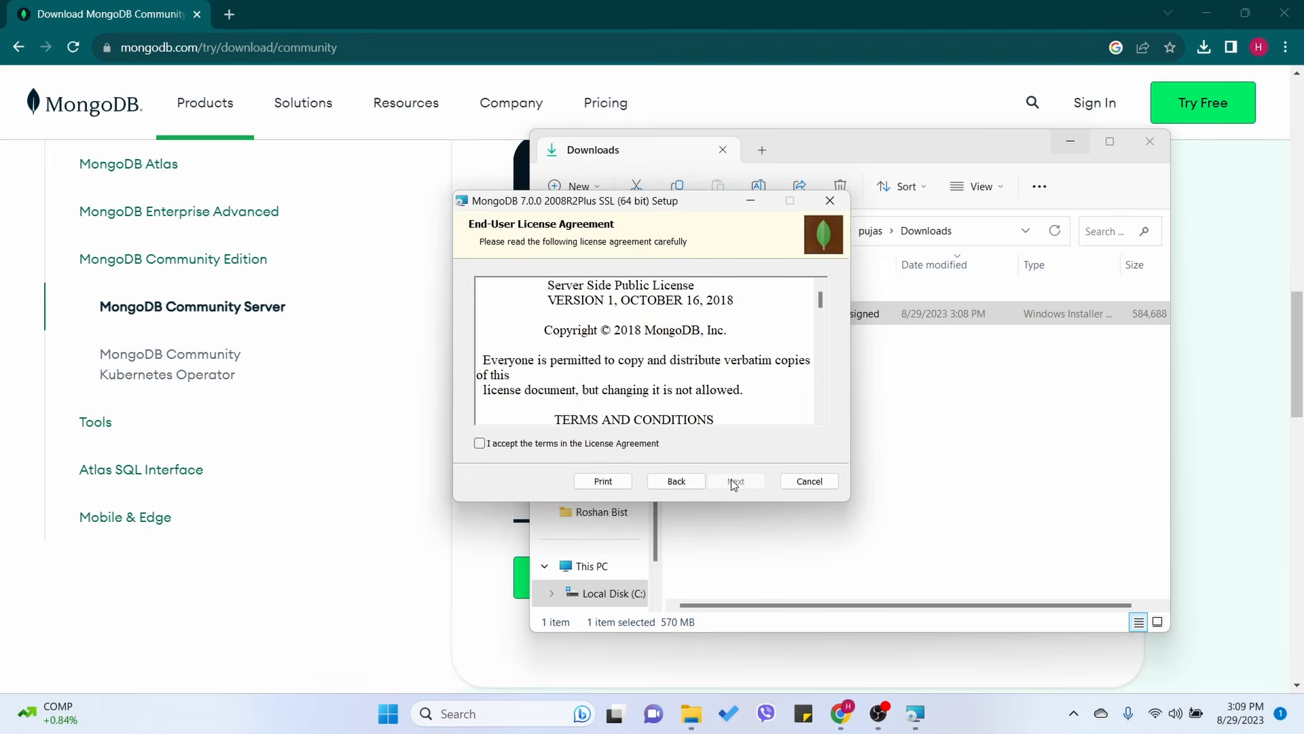
click(510, 445)
click(738, 484)
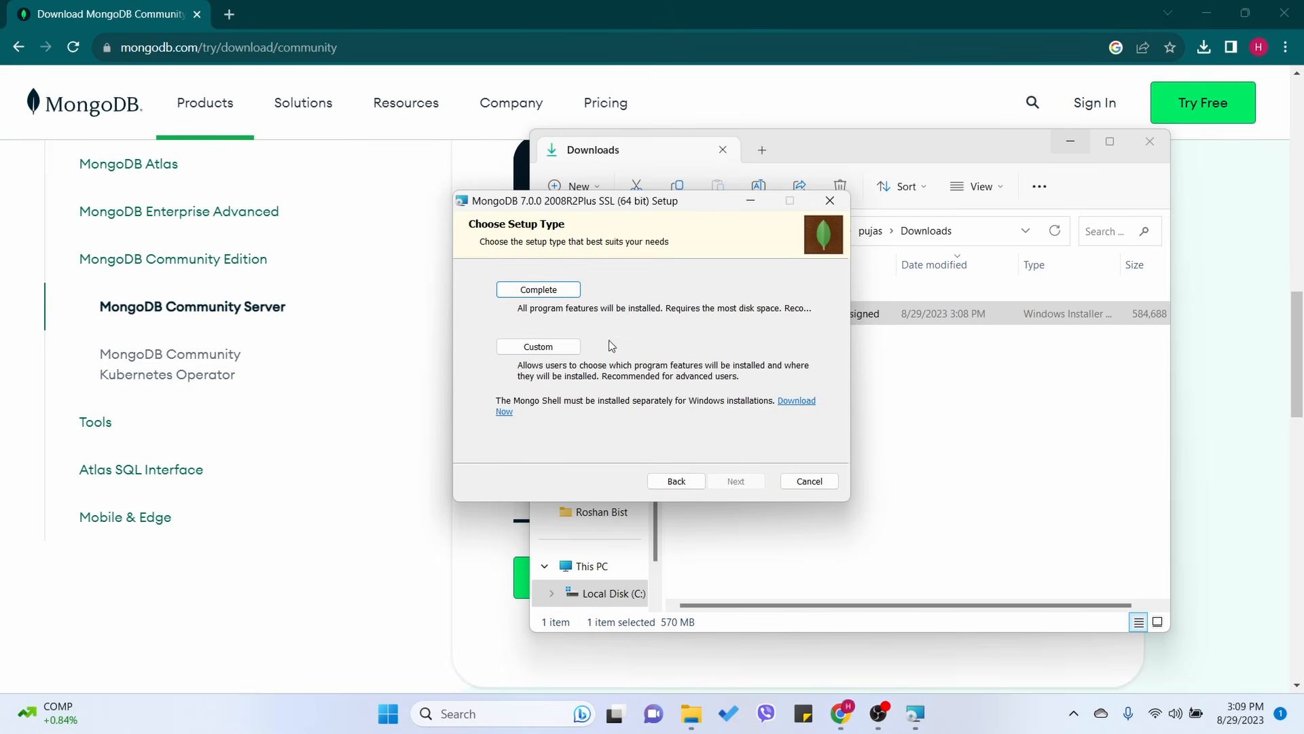
Step: Install MongoDB with the Complete setup type, the default Network Service configuration and MongoDB Compass included, and finish the wizard
click(559, 292)
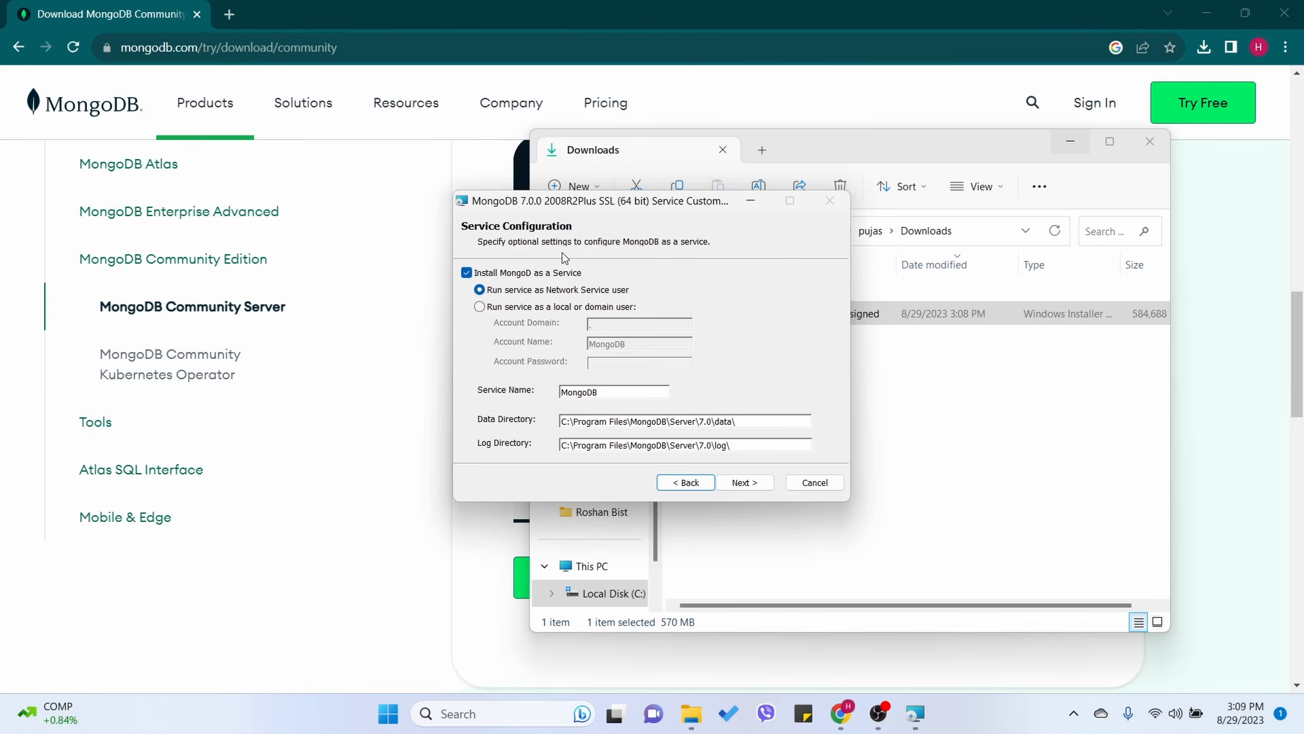
click(755, 484)
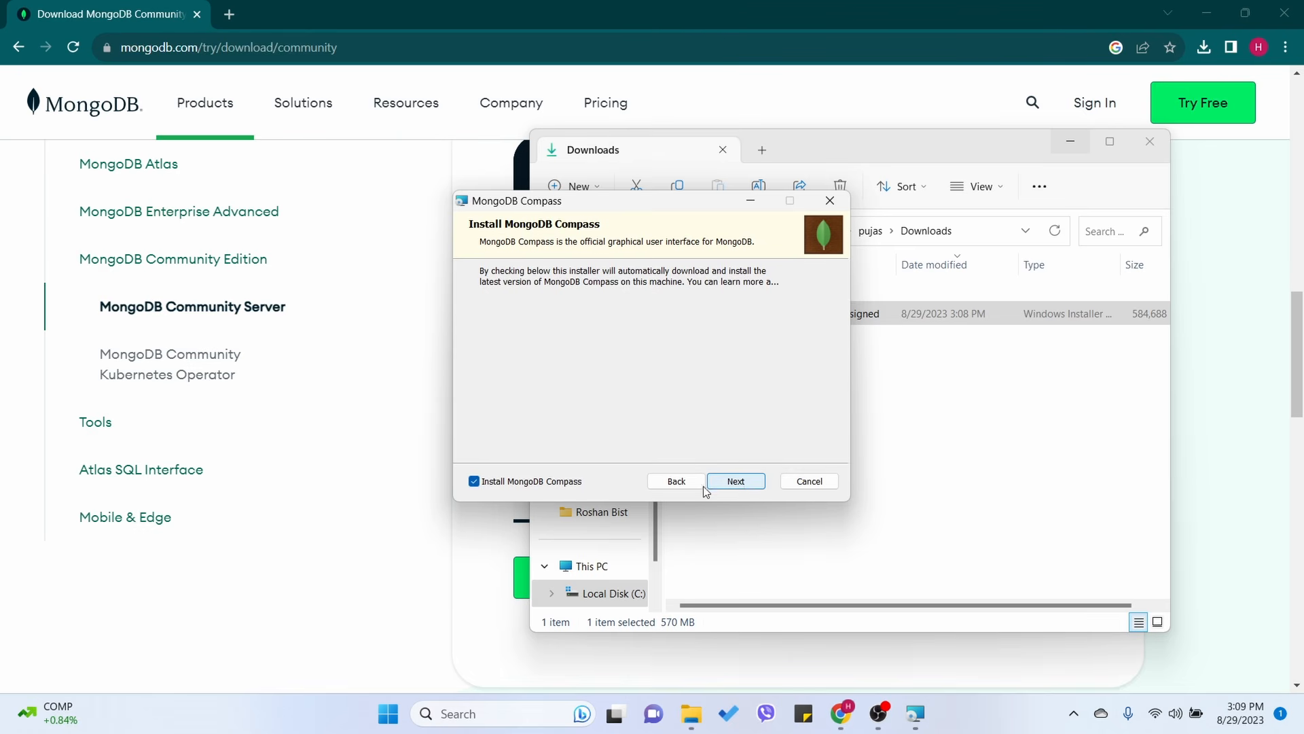
click(746, 485)
click(729, 481)
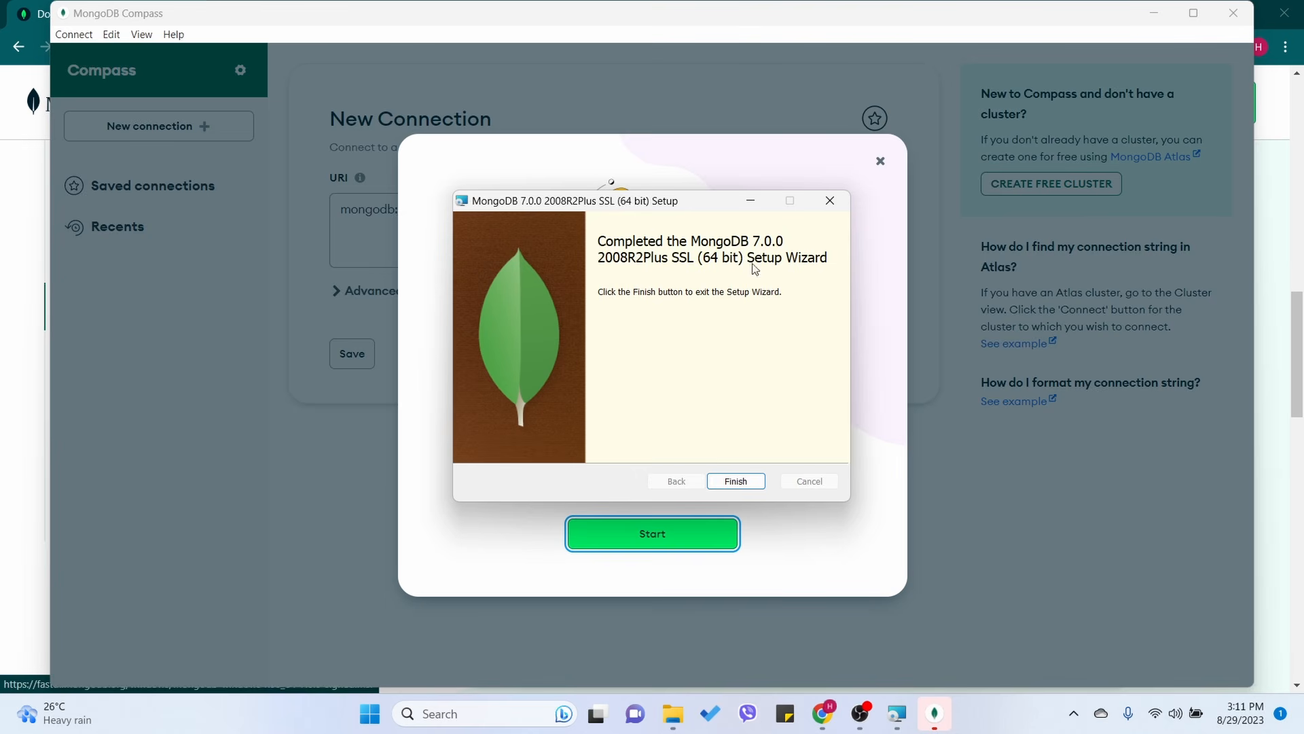
click(735, 480)
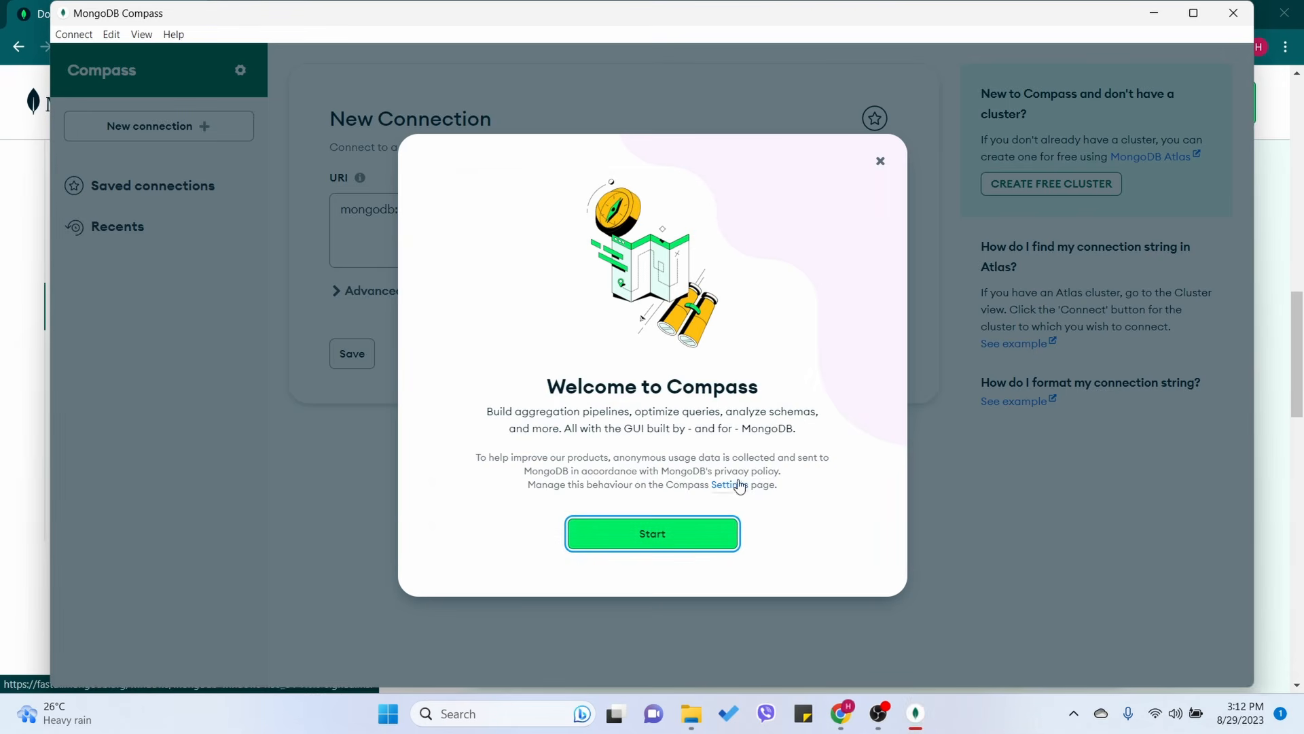
Step: Start MongoDB Compass, connect to mongodb://localhost:27017/ and dismiss the introductory tips
click(647, 532)
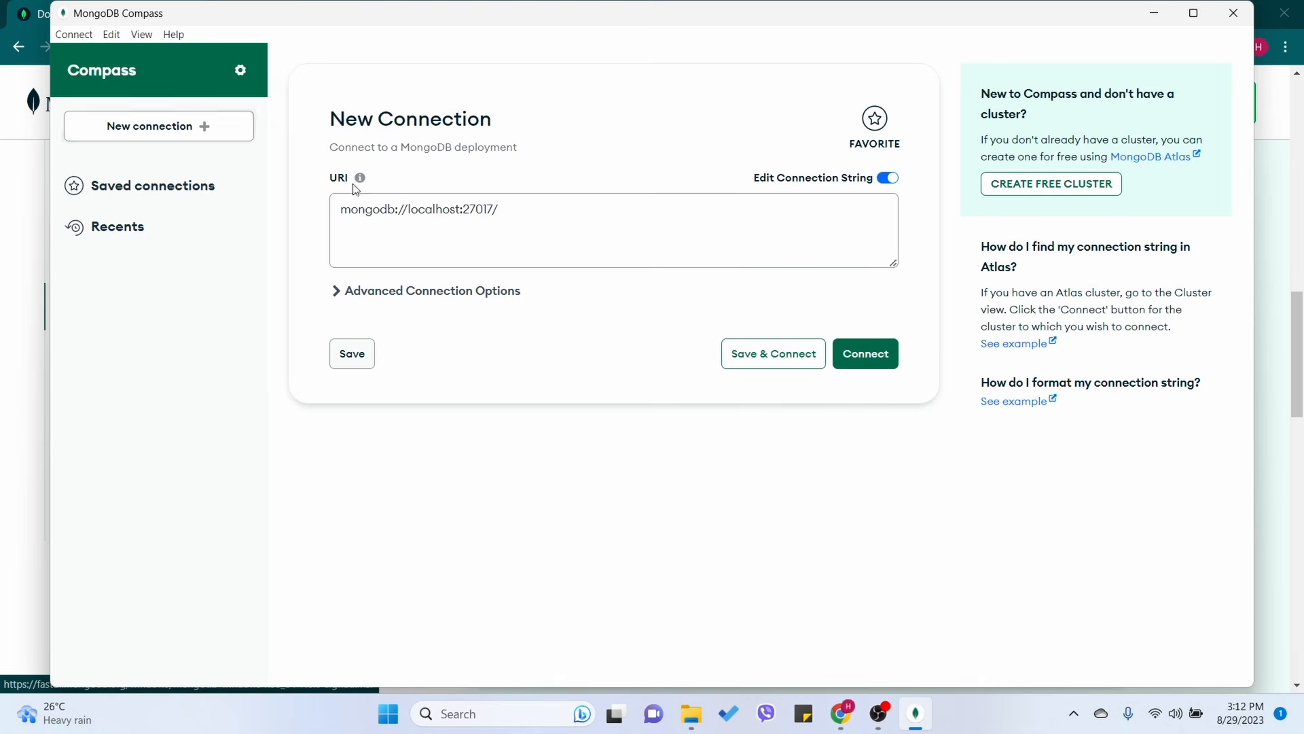
click(863, 366)
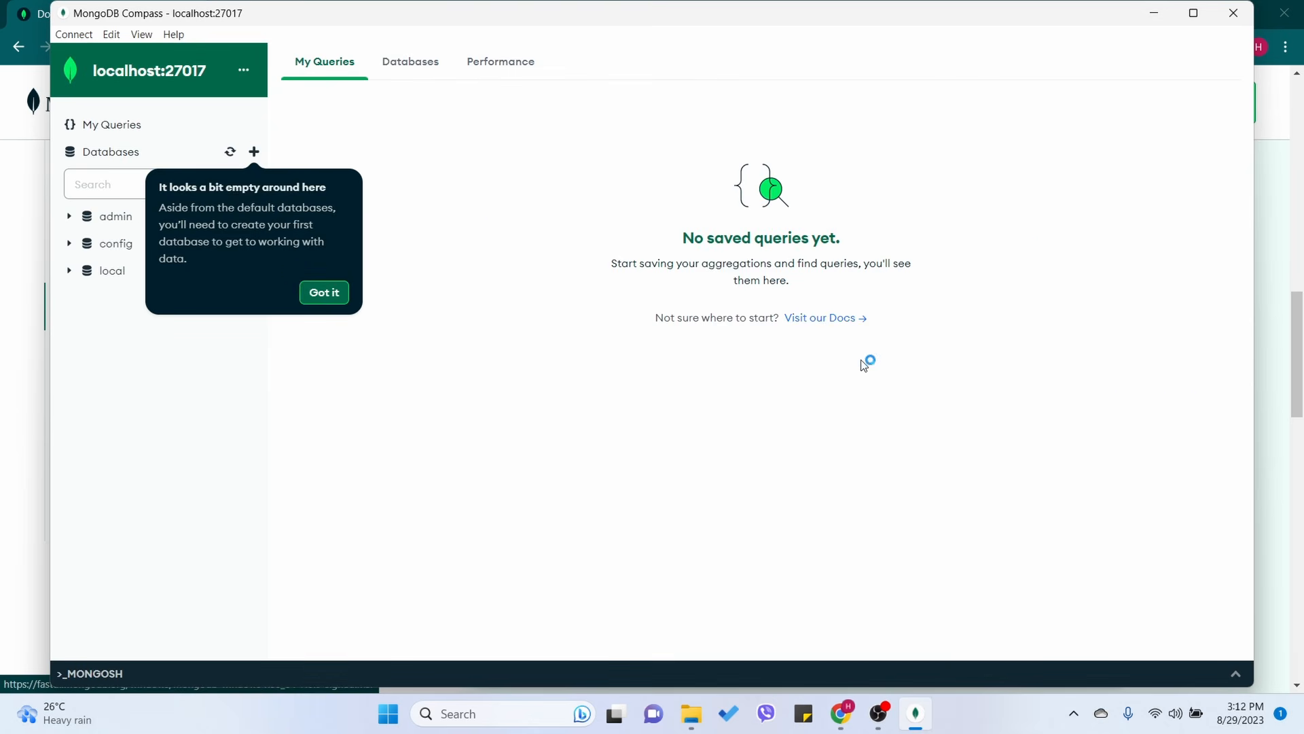
click(303, 293)
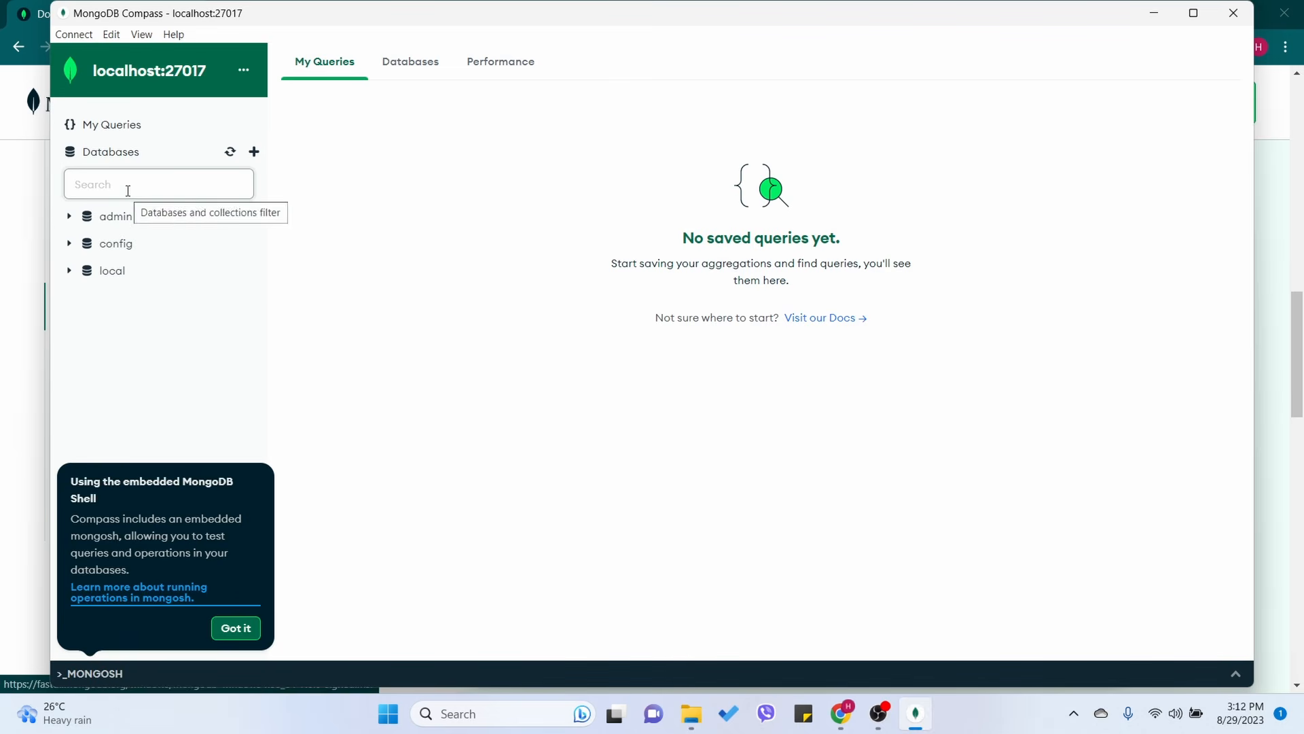
click(235, 627)
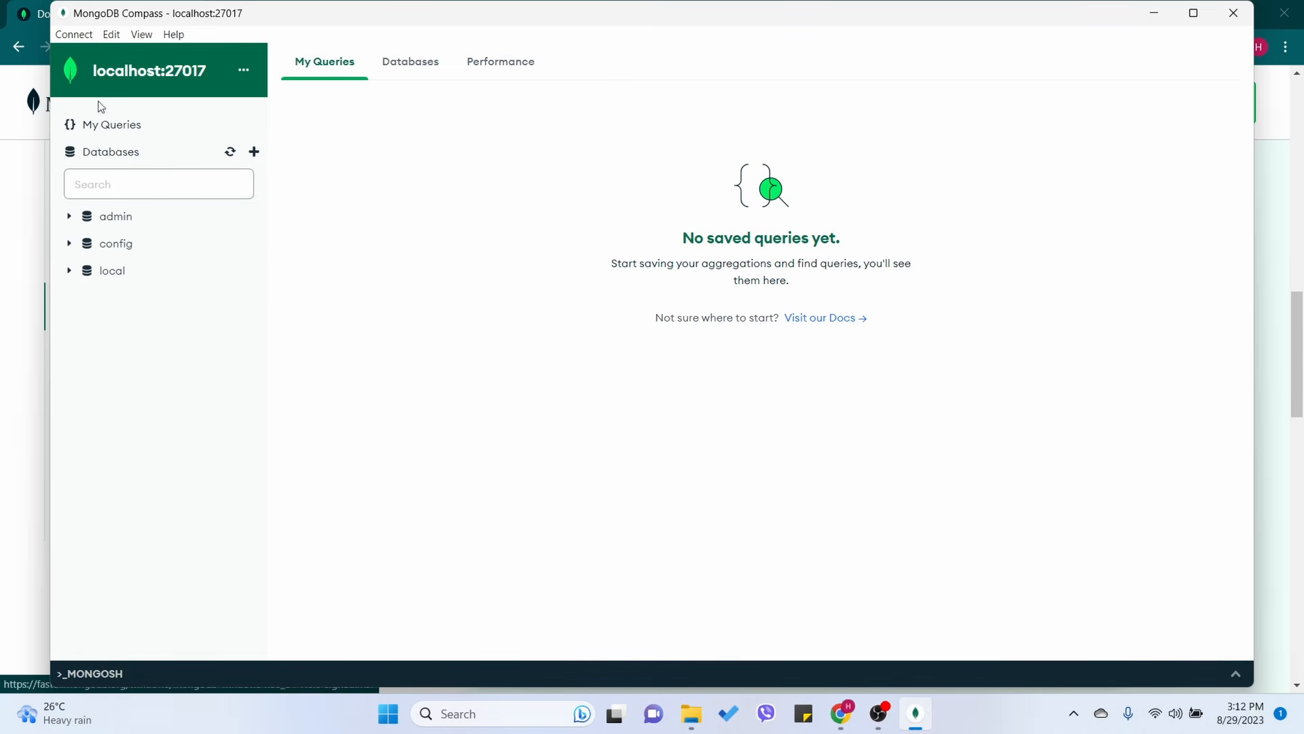
Step: Create a database named DemoDB with a collection named student
click(254, 152)
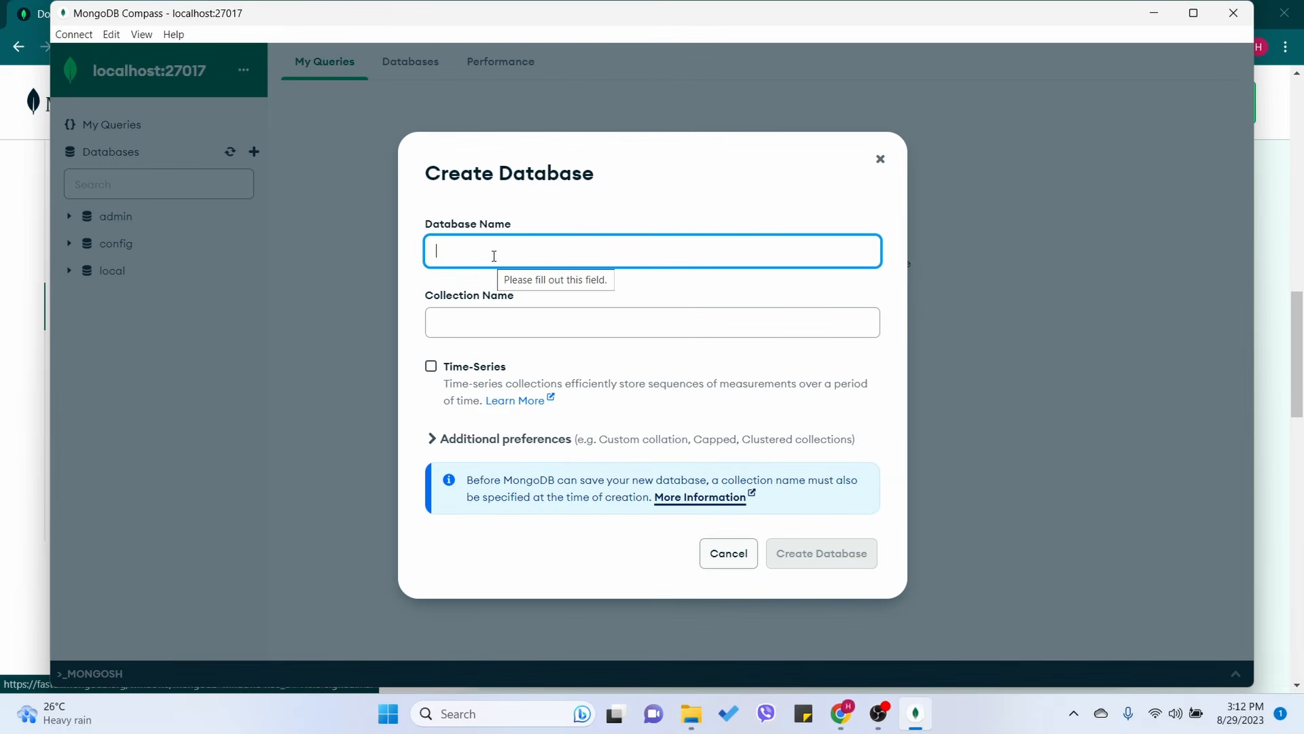
text(DemoDB)
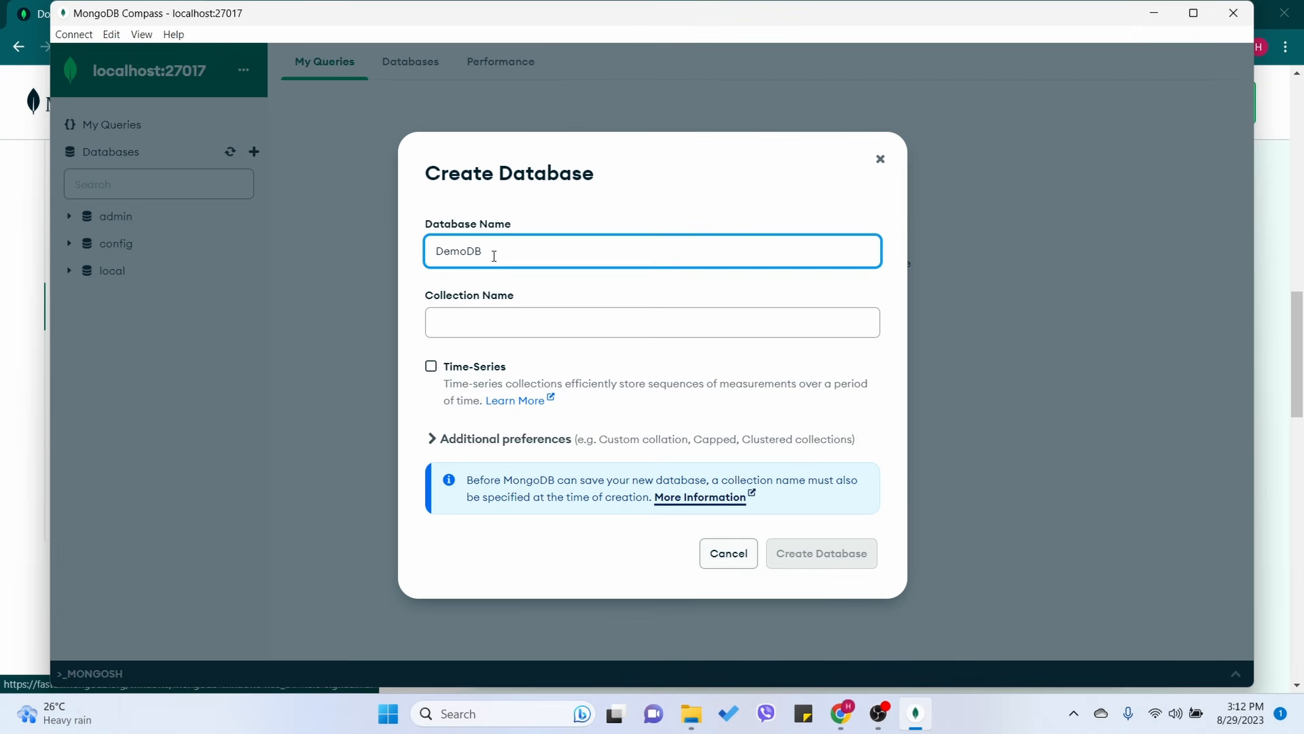
click(498, 316)
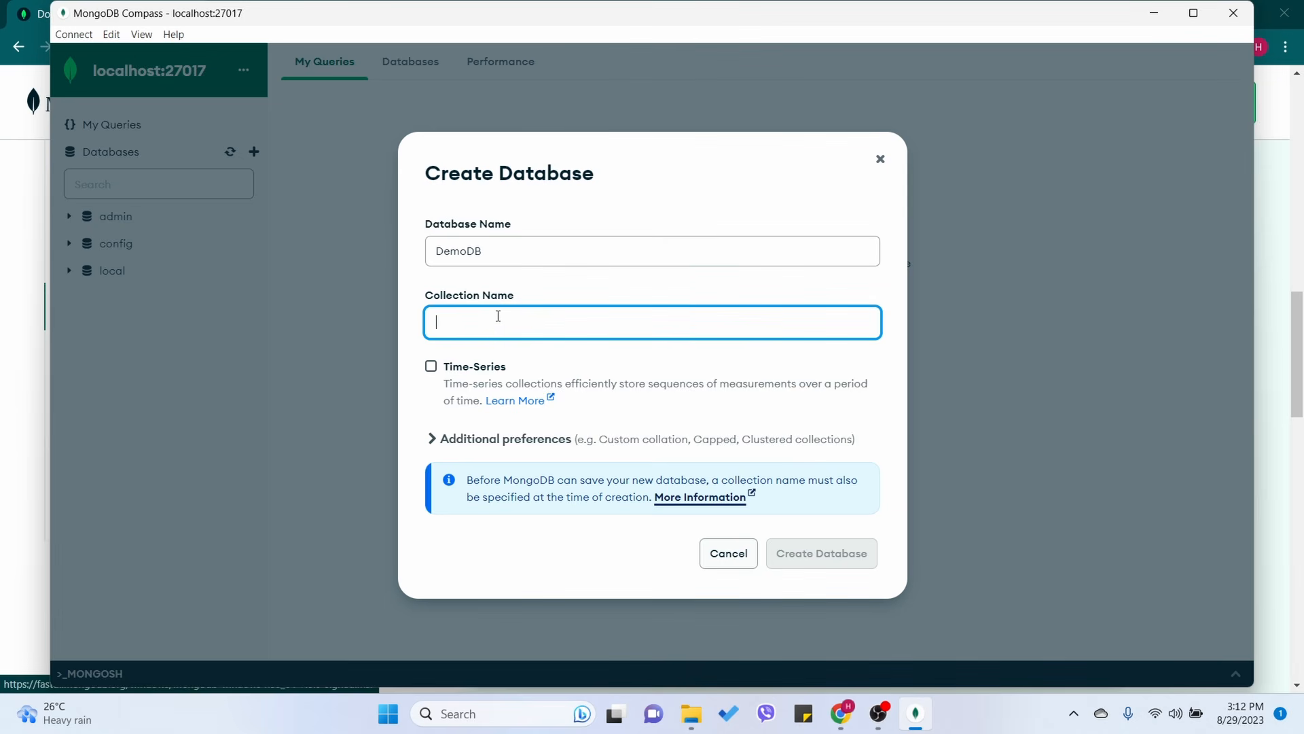
text(student)
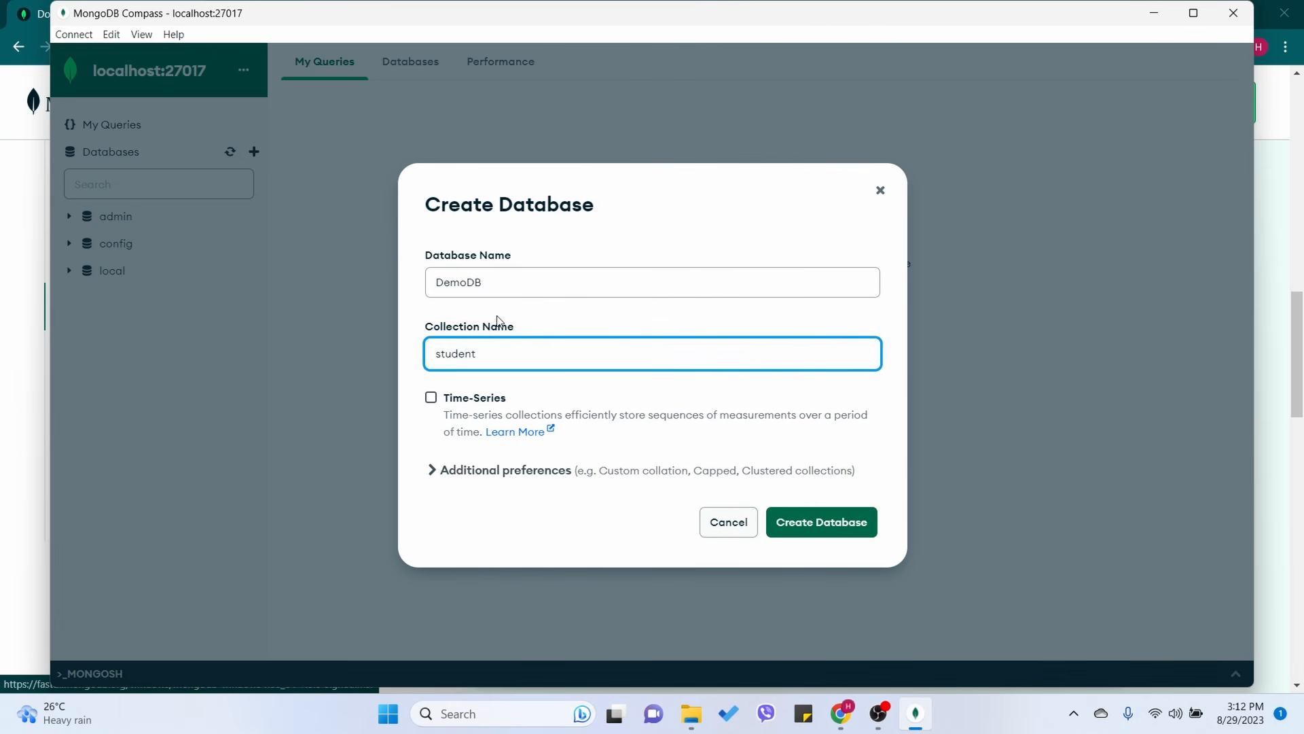
click(808, 526)
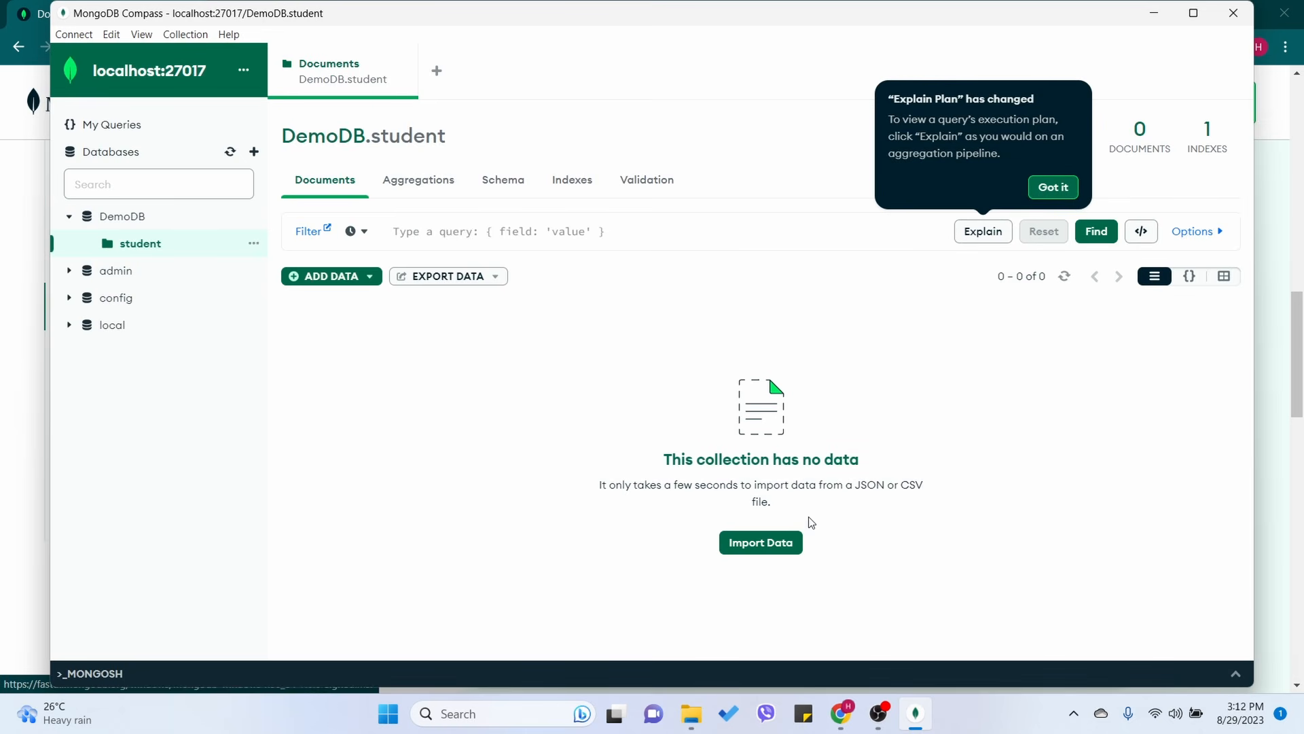
Step: Insert a document with the default generated _id into the DemoDB student collection
click(1053, 186)
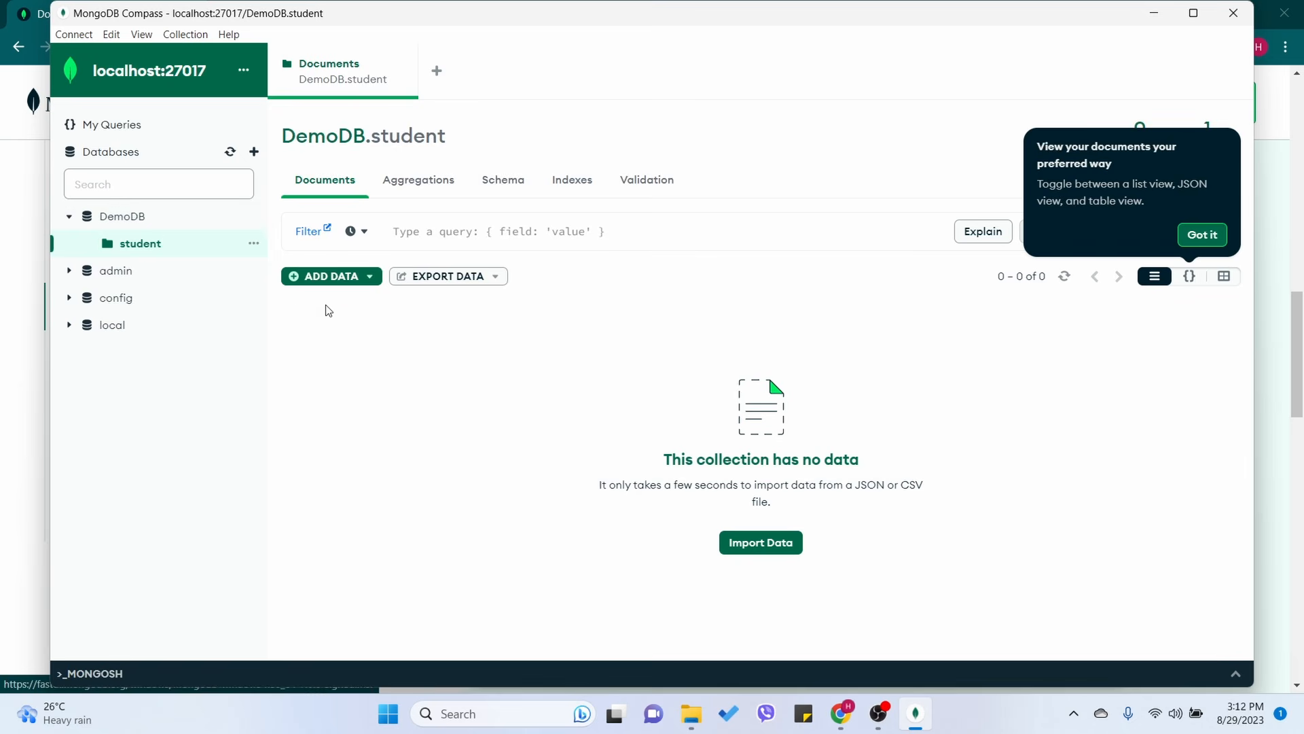
click(341, 279)
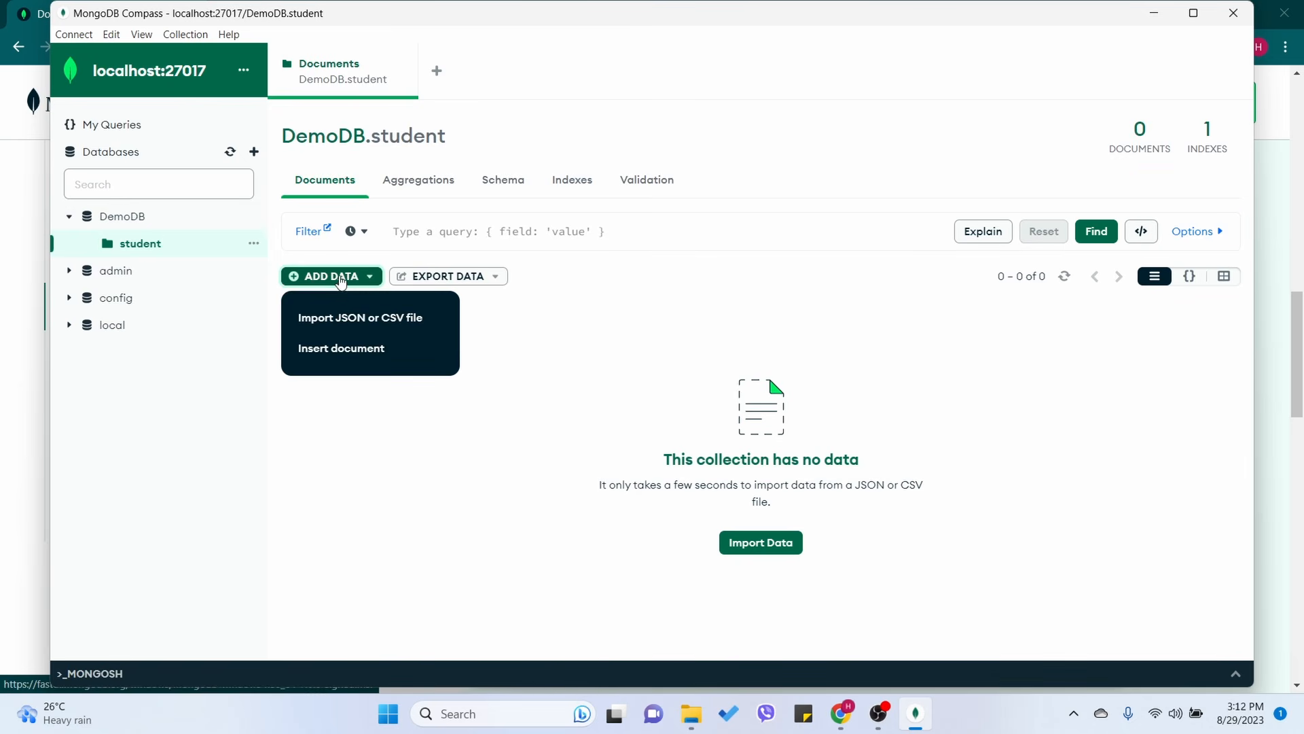
click(339, 358)
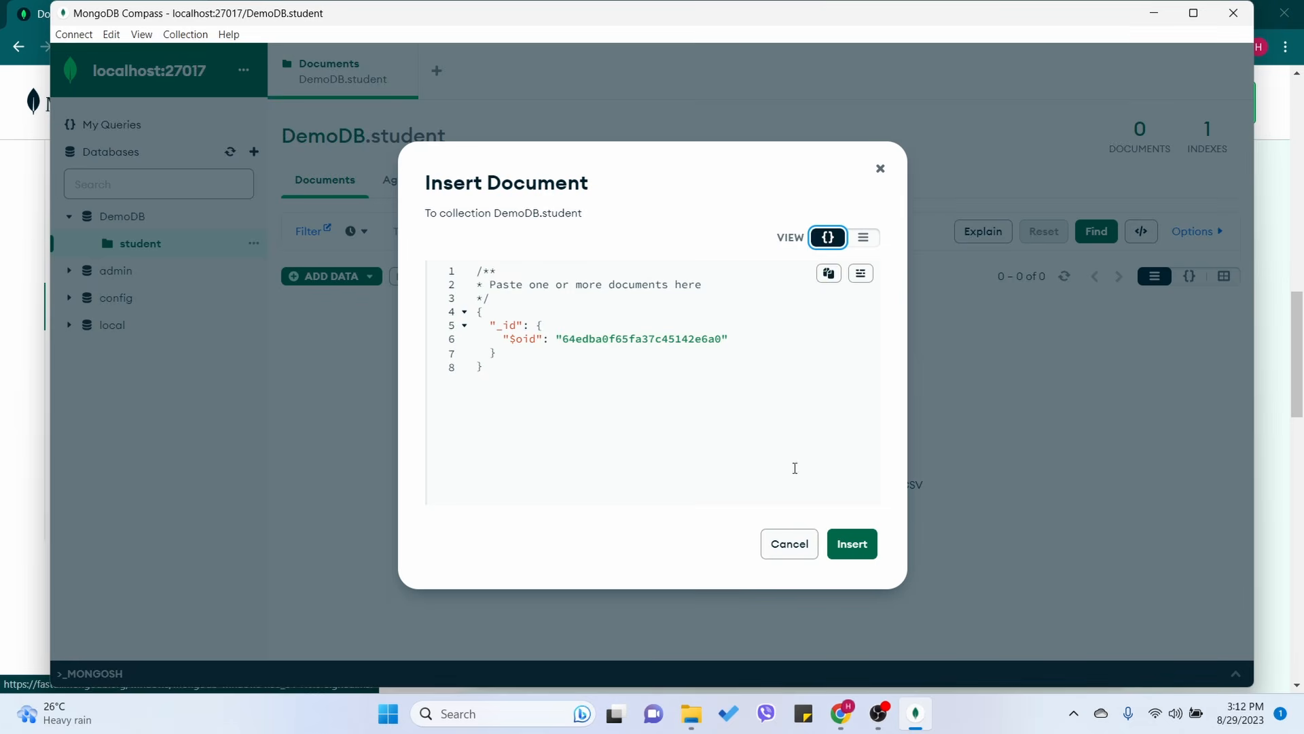
click(847, 544)
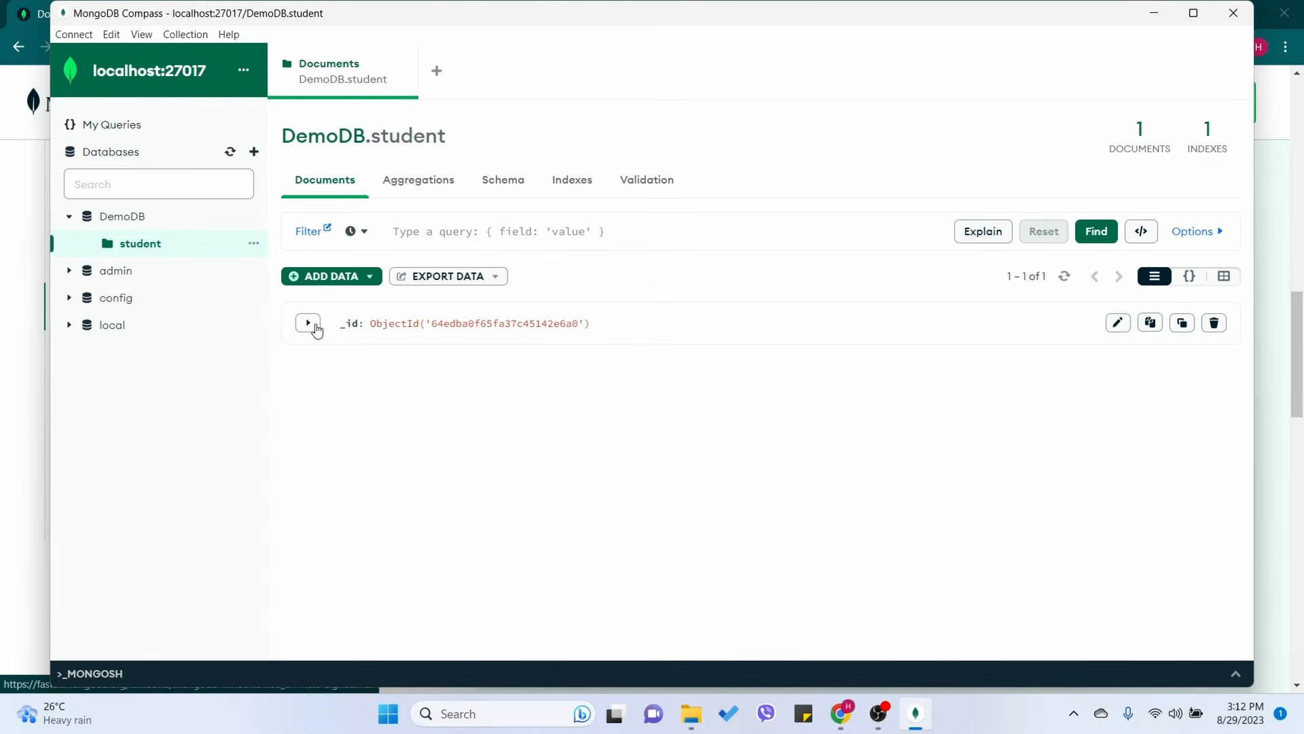
click(317, 330)
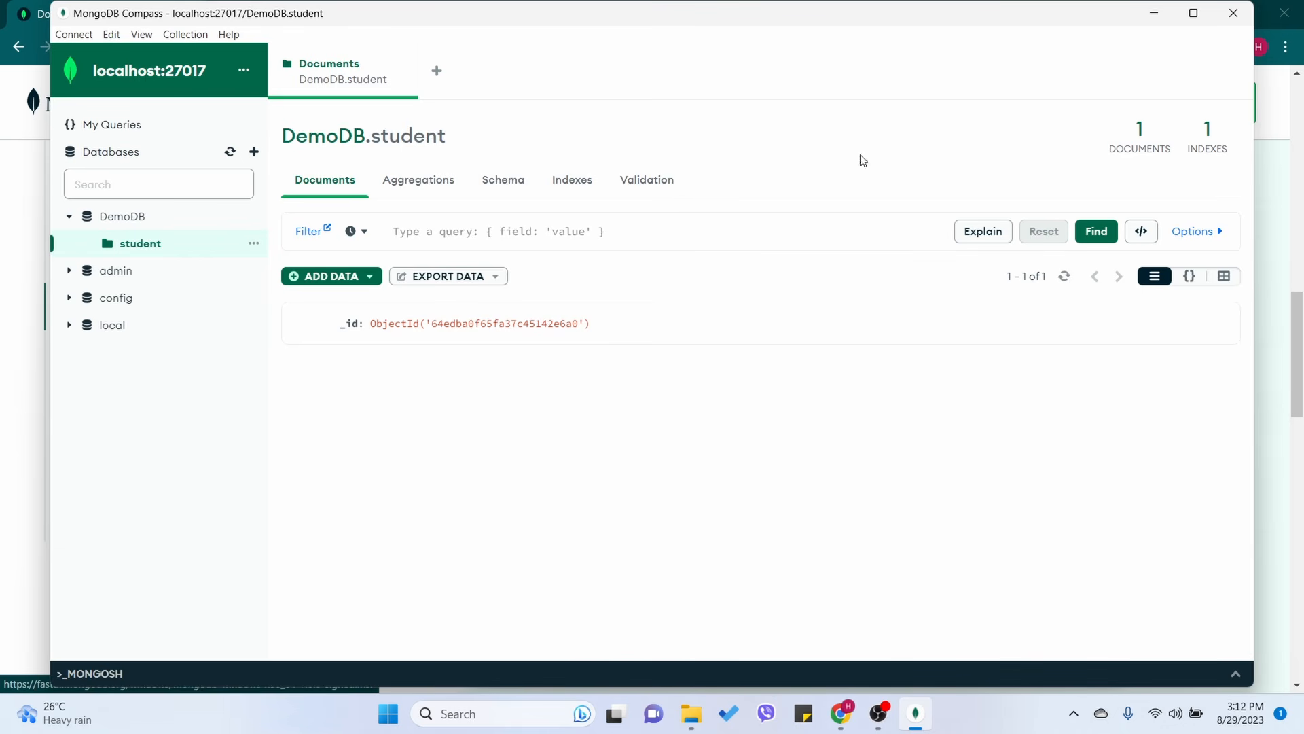
Step: Close MongoDB Compass and the Downloads folder window to return to the browser
click(1234, 15)
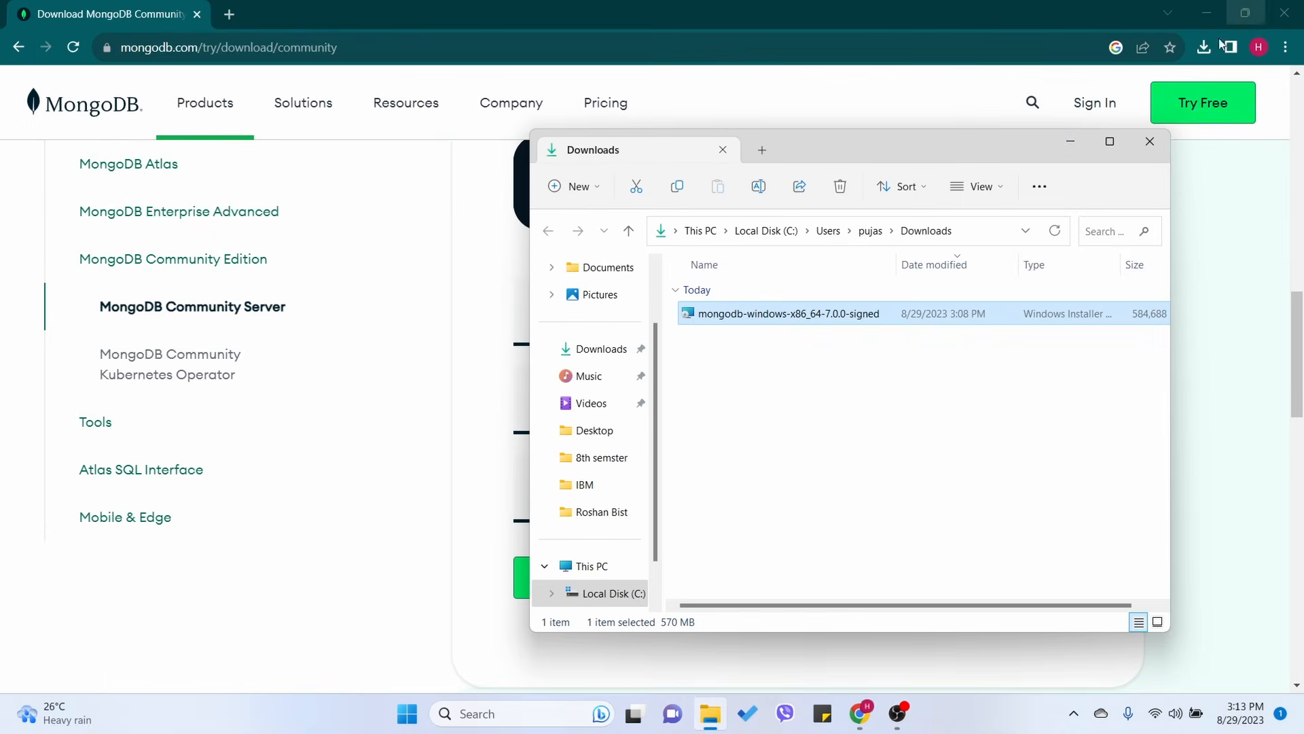
click(1148, 142)
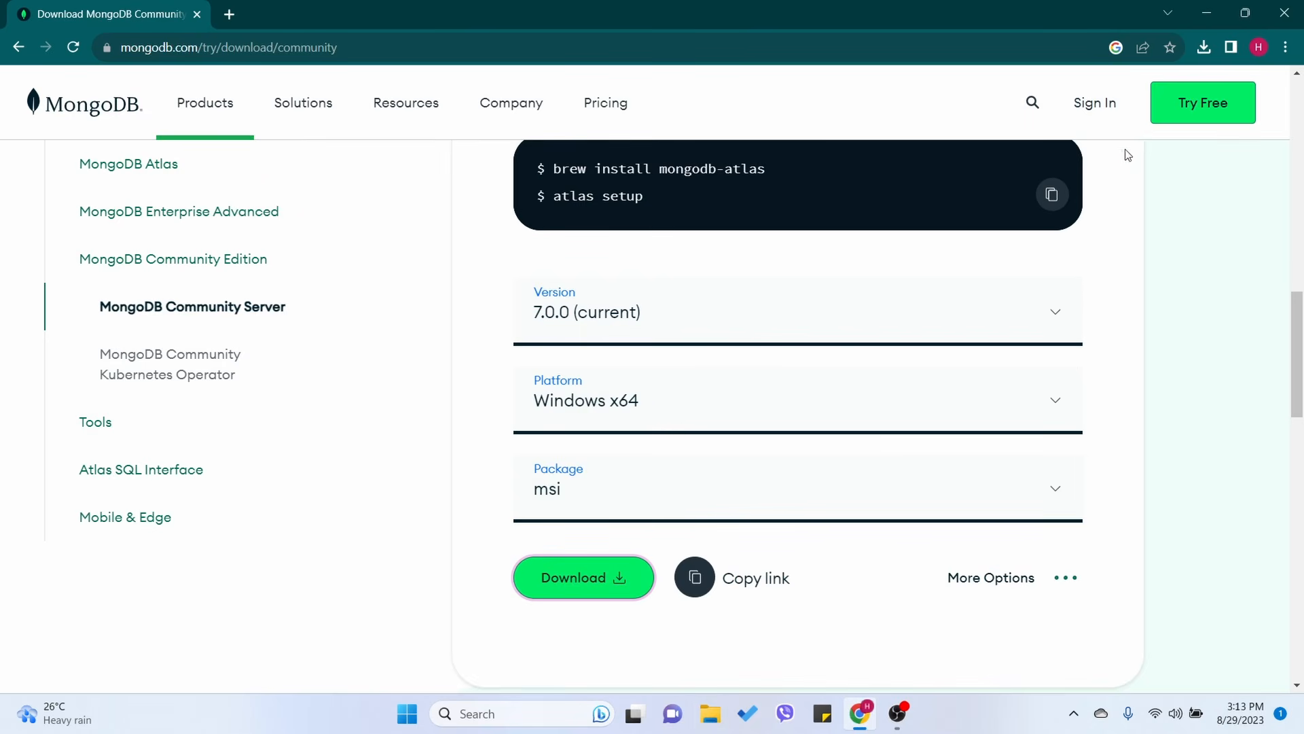
scroll(292, 326, up, 5)
Step: Search the web for "download mongodb shell" and open the MongoDB Shell Download page
click(323, 49)
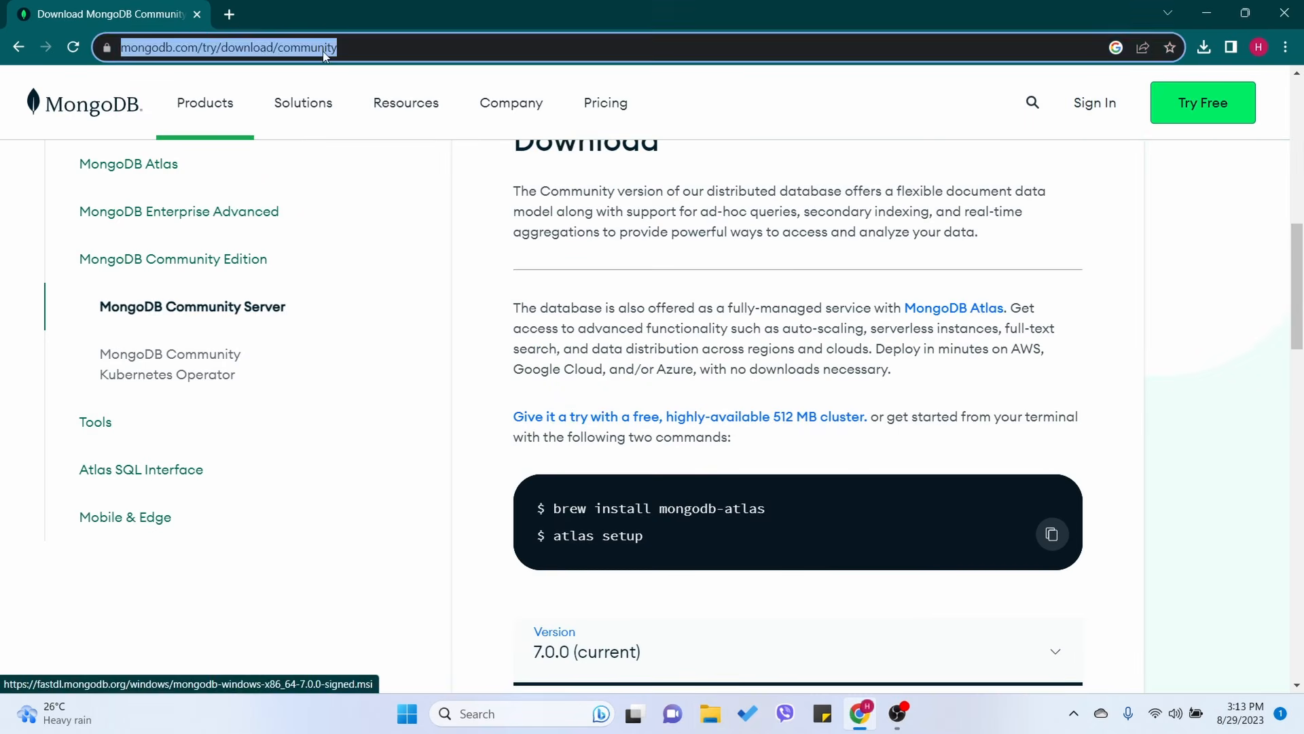
text(dw)
key(BackSpace)
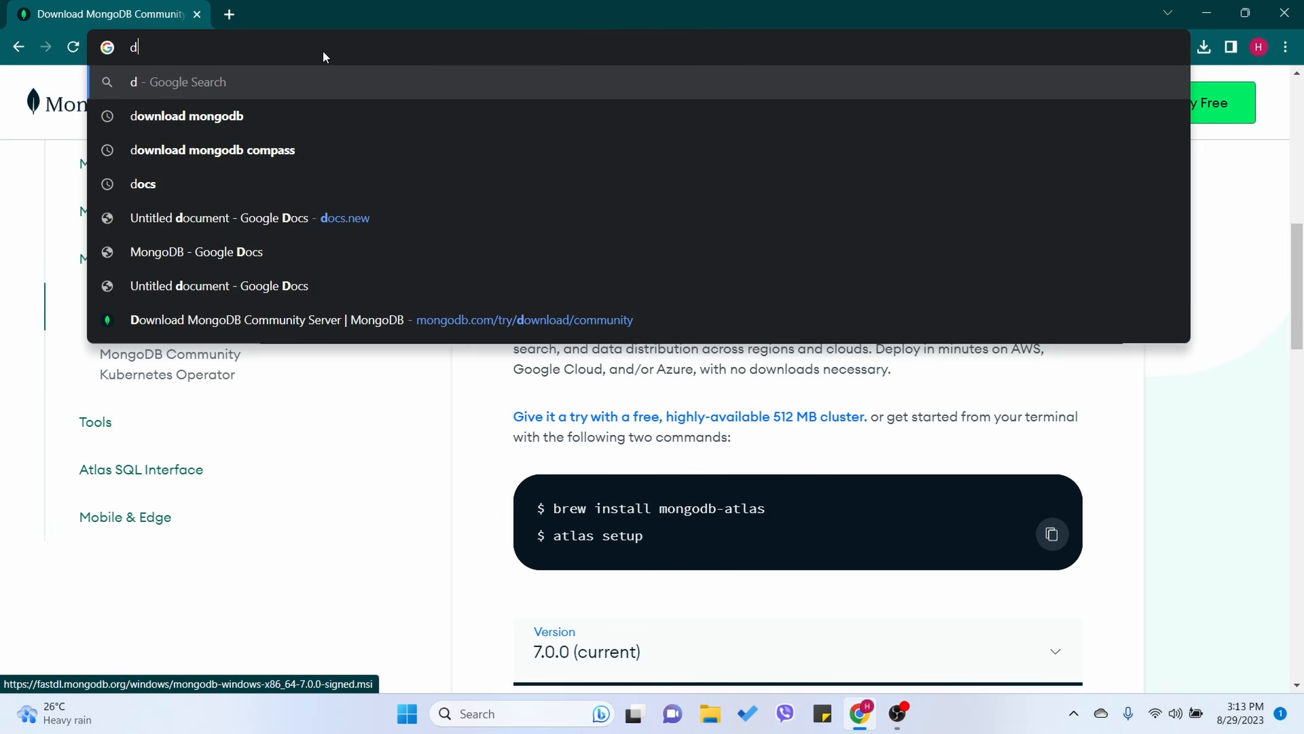
text(ownload m)
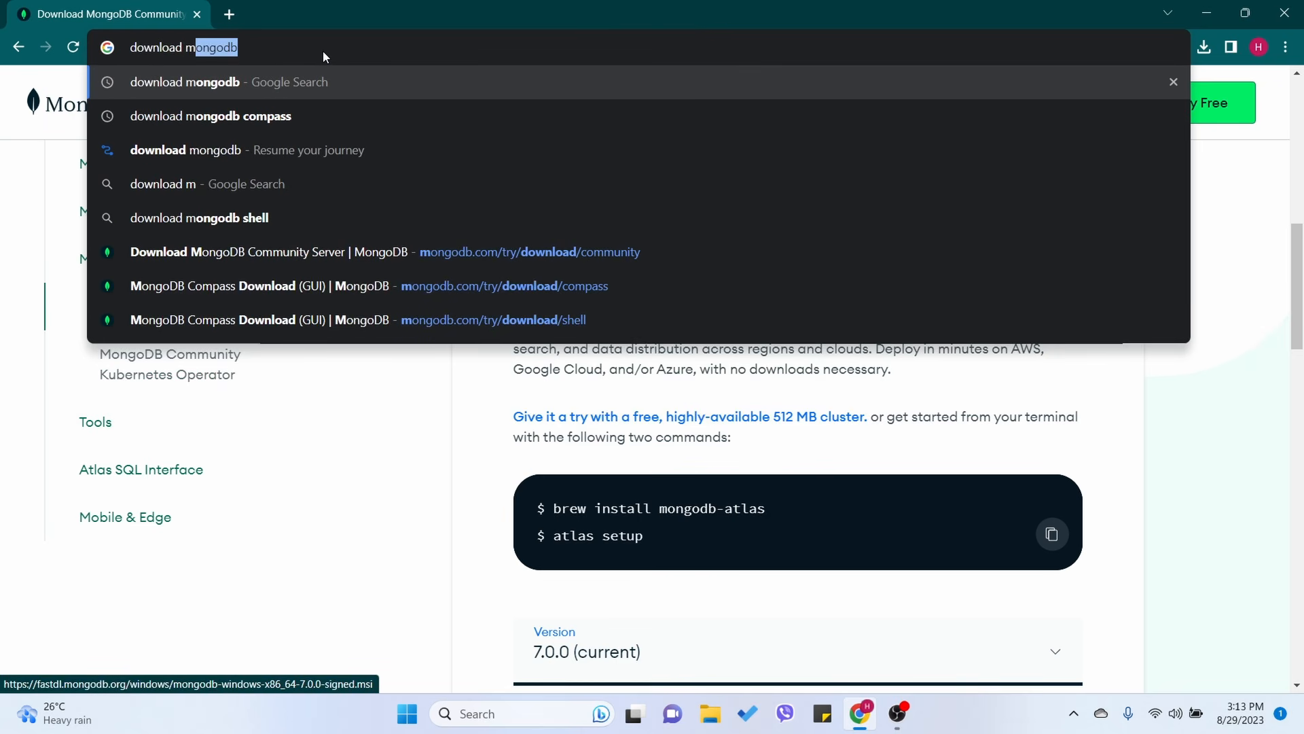
text(ongodb se)
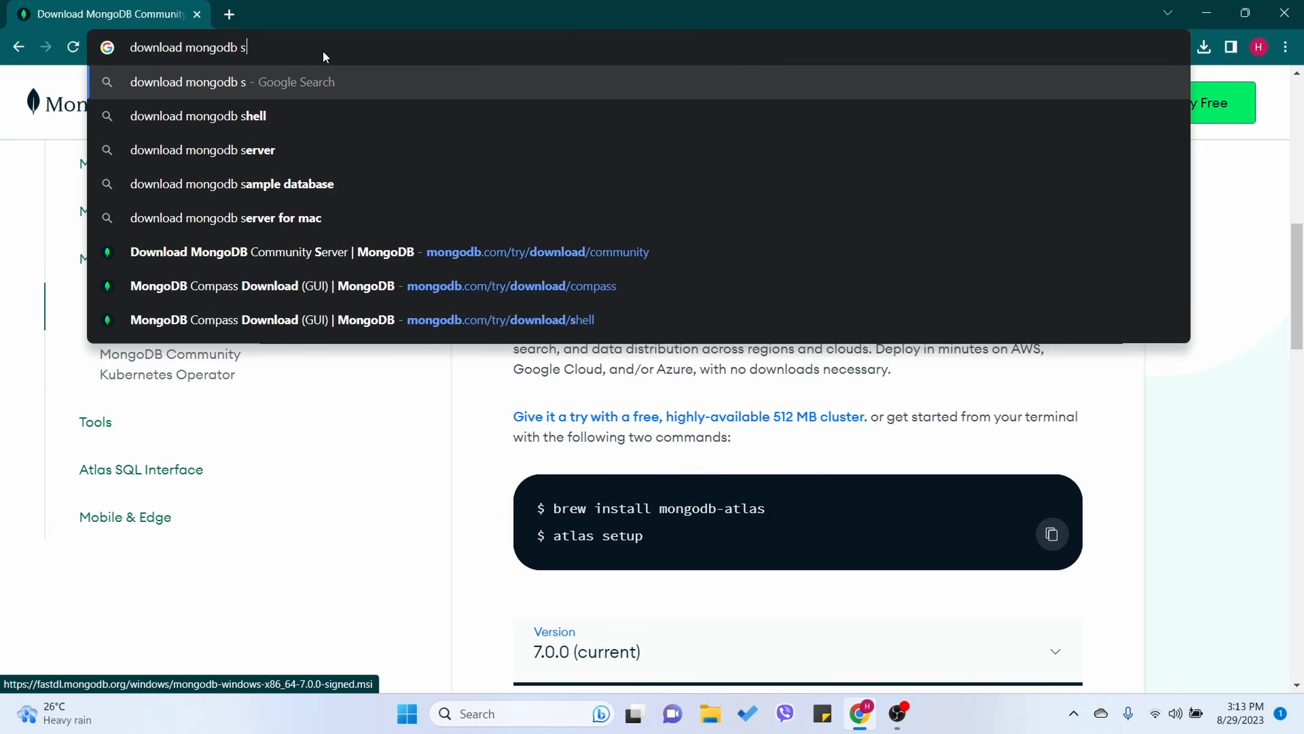
key(BackSpace)
key(BackSpace)
text(hell)
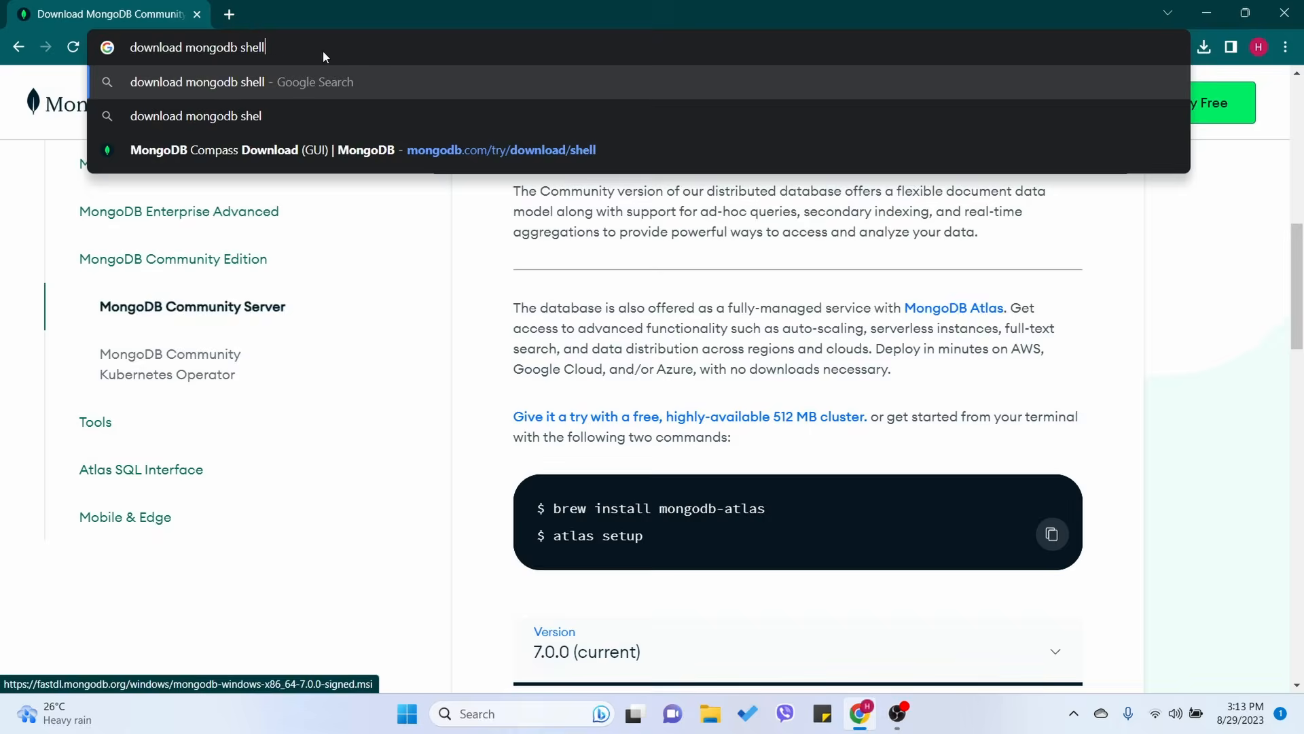
key(Return)
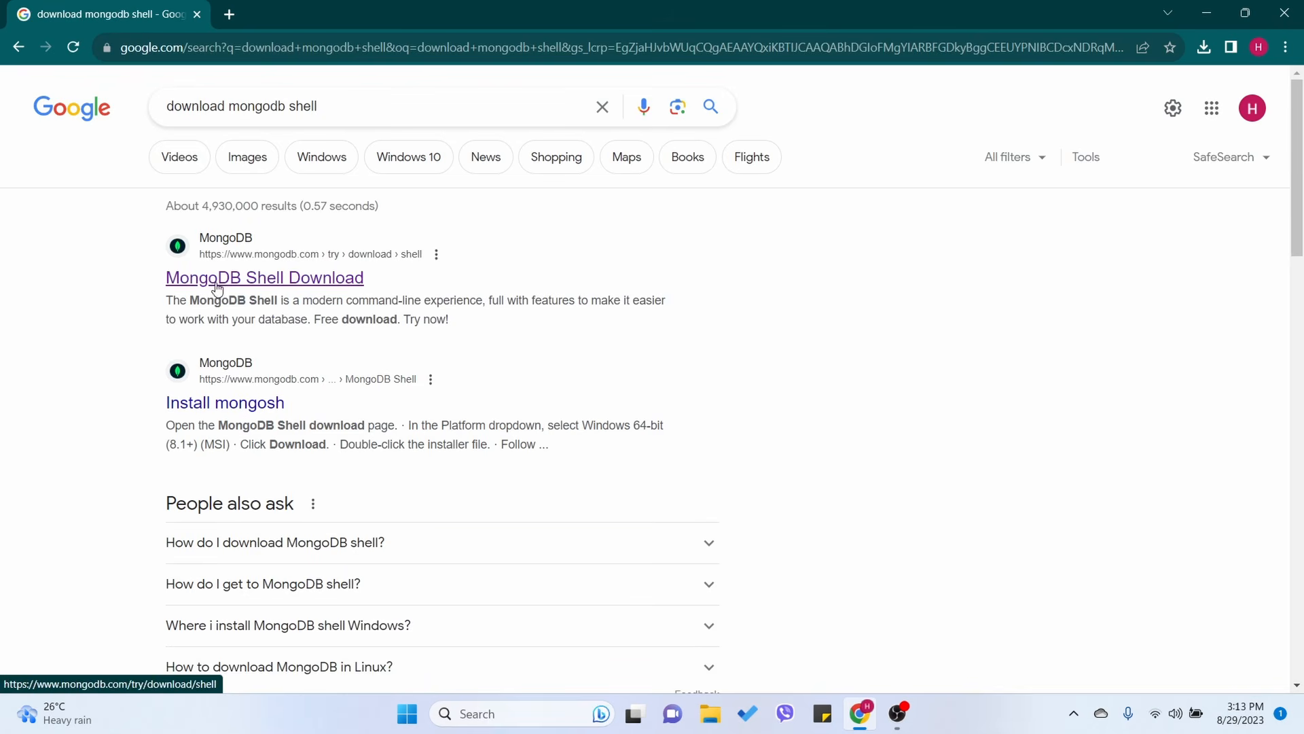
click(263, 285)
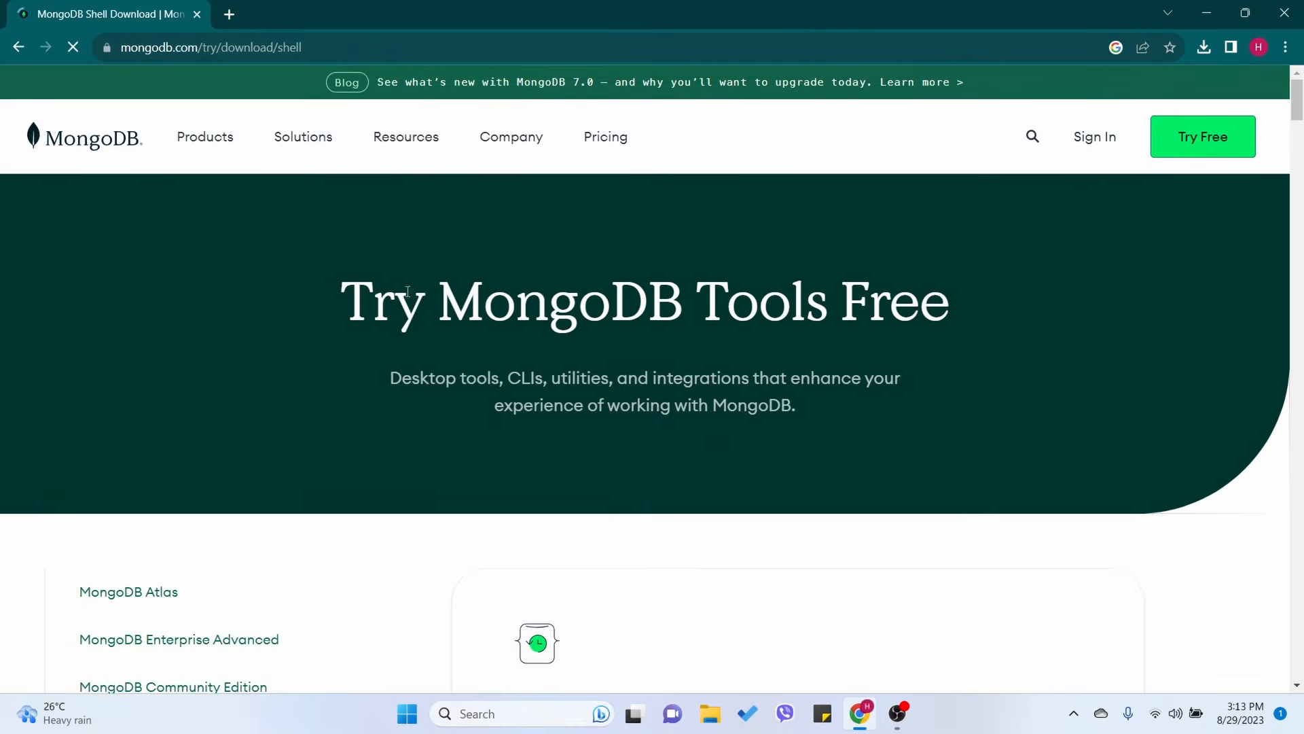
Step: Download MongoDB Shell version 1.10.6 for Windows 64-bit (8.1+) as a zip package
scroll(547, 284, down, 8)
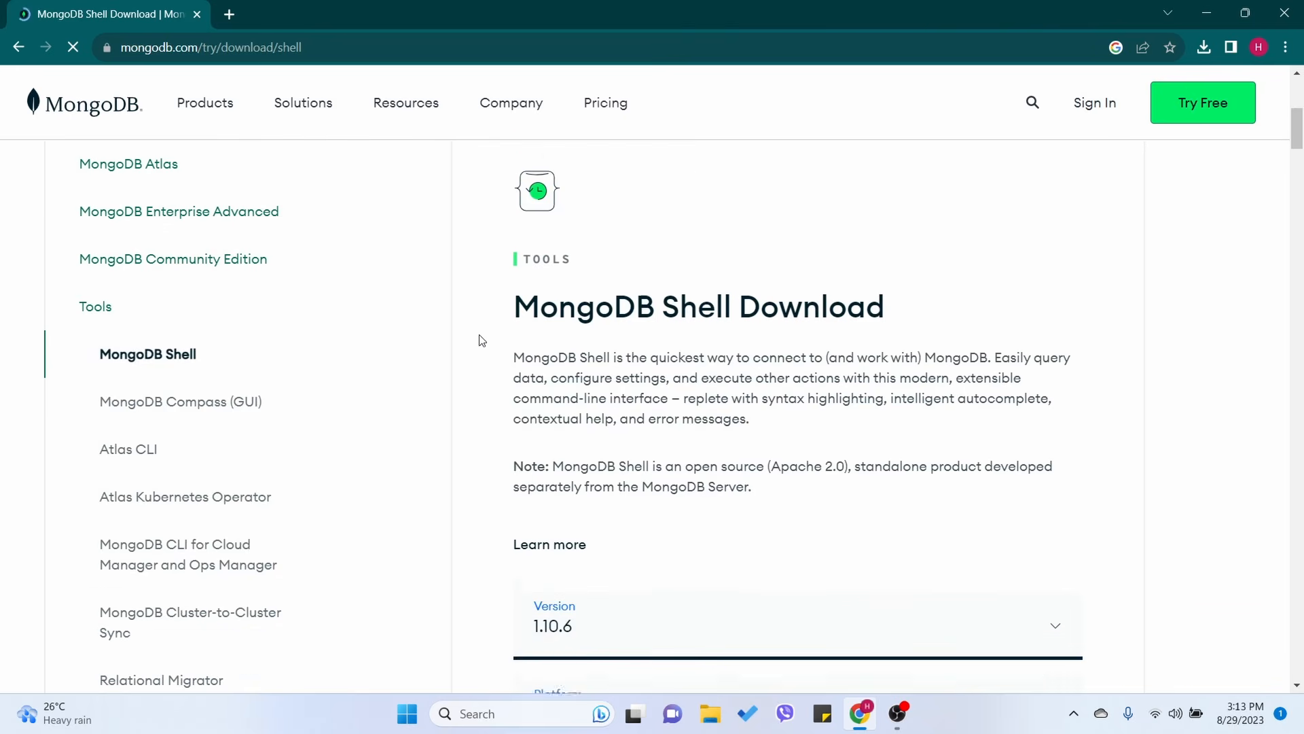
scroll(571, 333, down, 2)
scroll(611, 353, up, 3)
scroll(596, 335, down, 2)
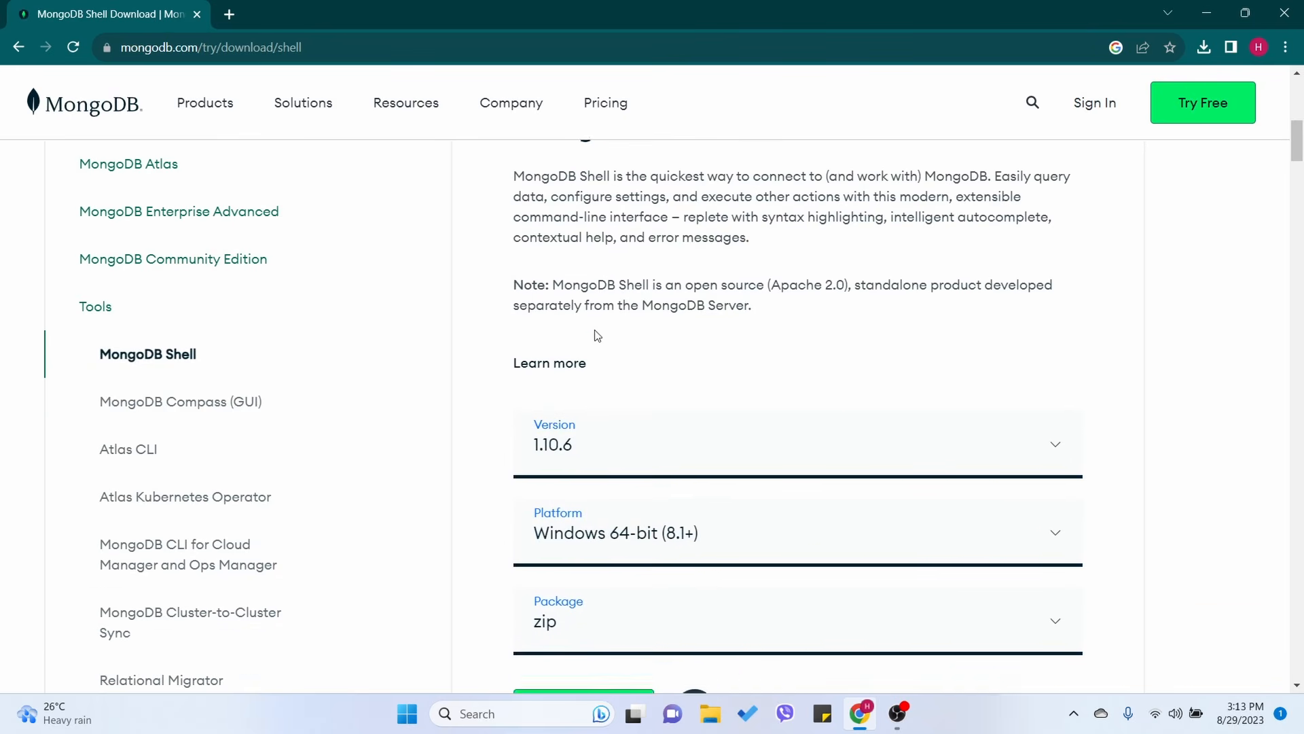
scroll(596, 336, down, 1)
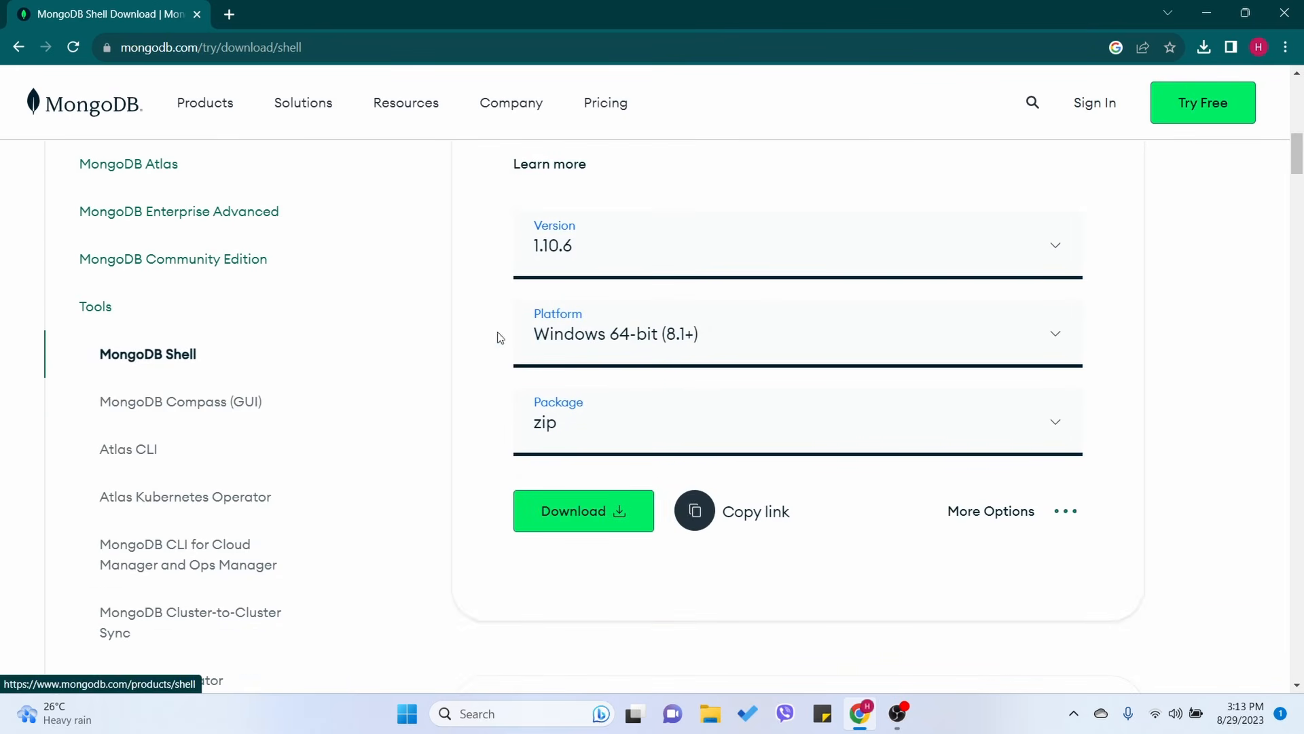
click(597, 518)
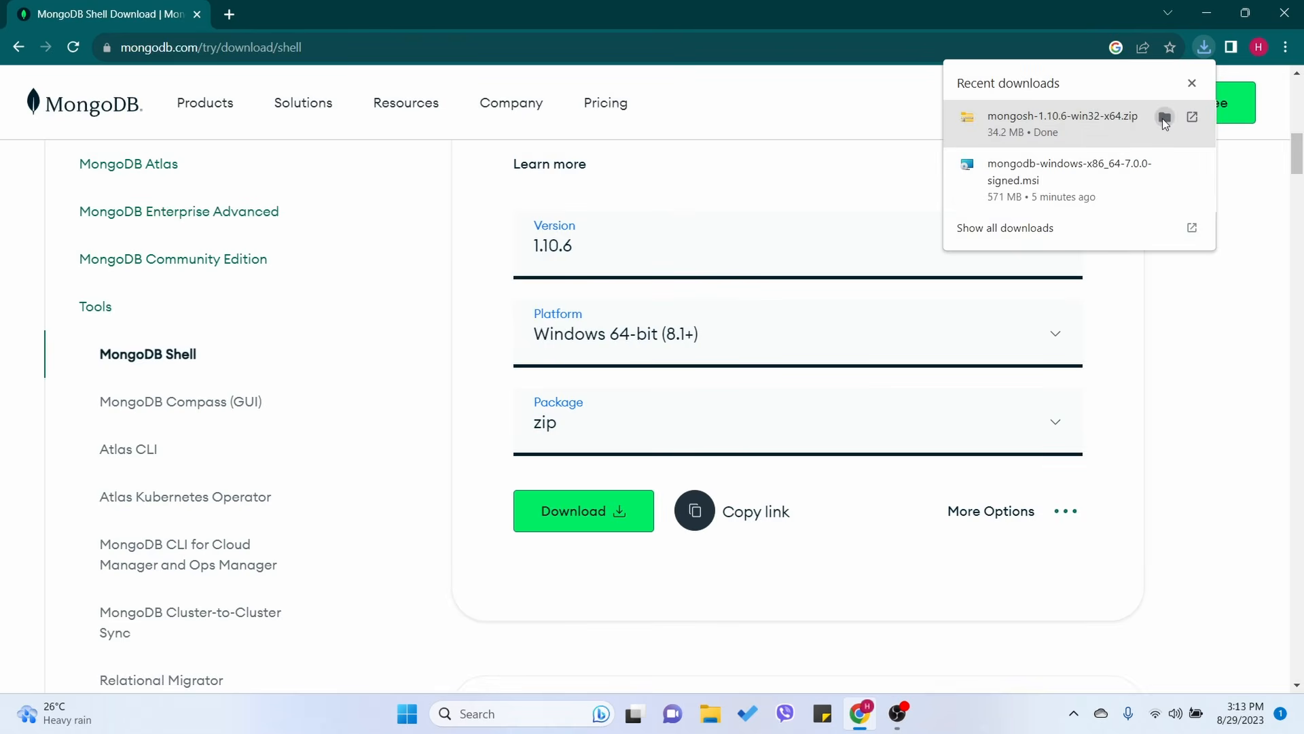
Step: Show the downloaded mongosh-1.10.6-win32-x64 zip in its folder and start extracting all its files
click(1163, 119)
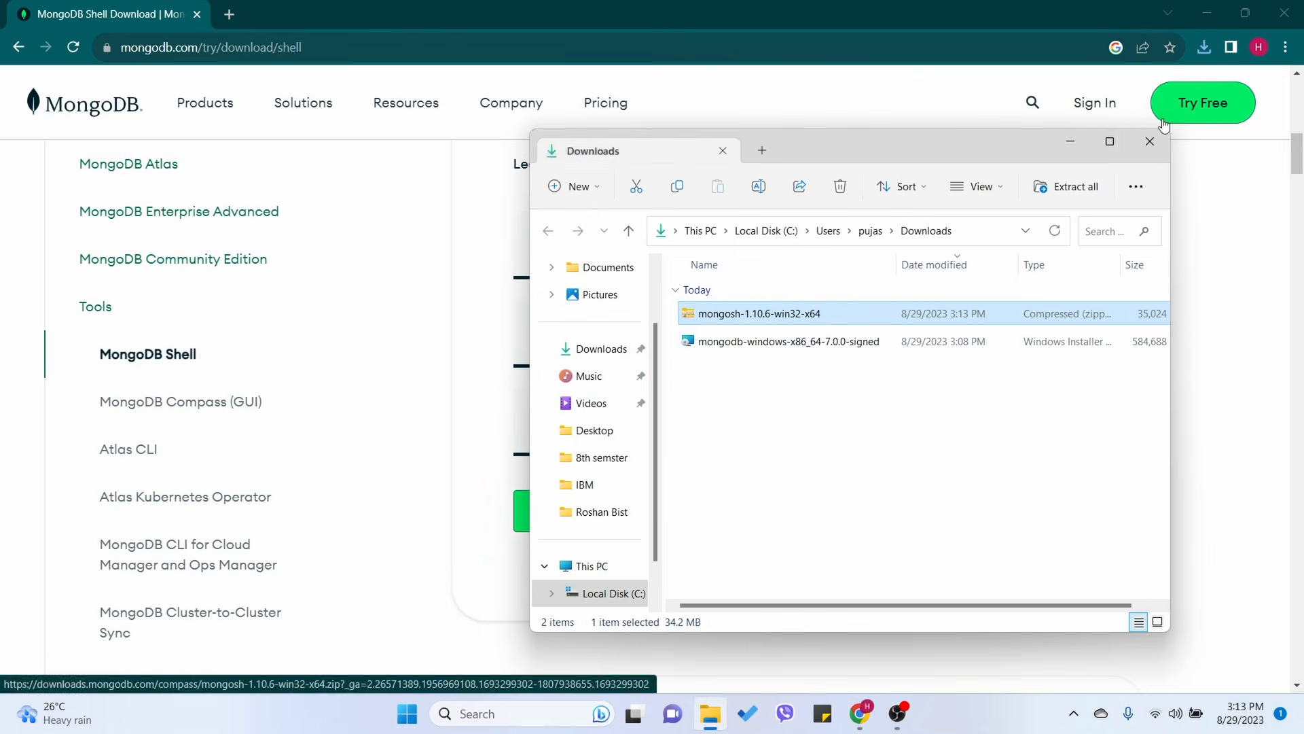
right_click(779, 319)
click(849, 364)
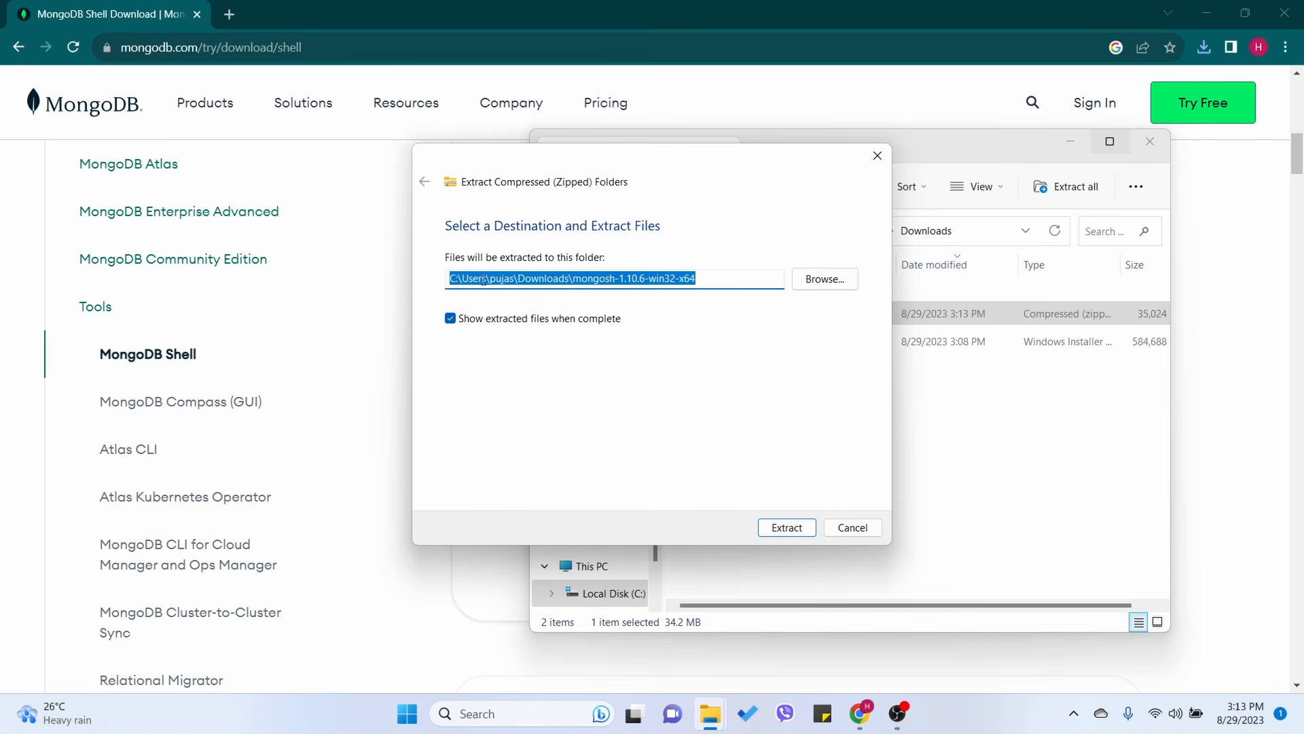
Step: Extract the archive into the MongoDB folder under C:\Program Files, granting administrator permission for the copy
click(820, 286)
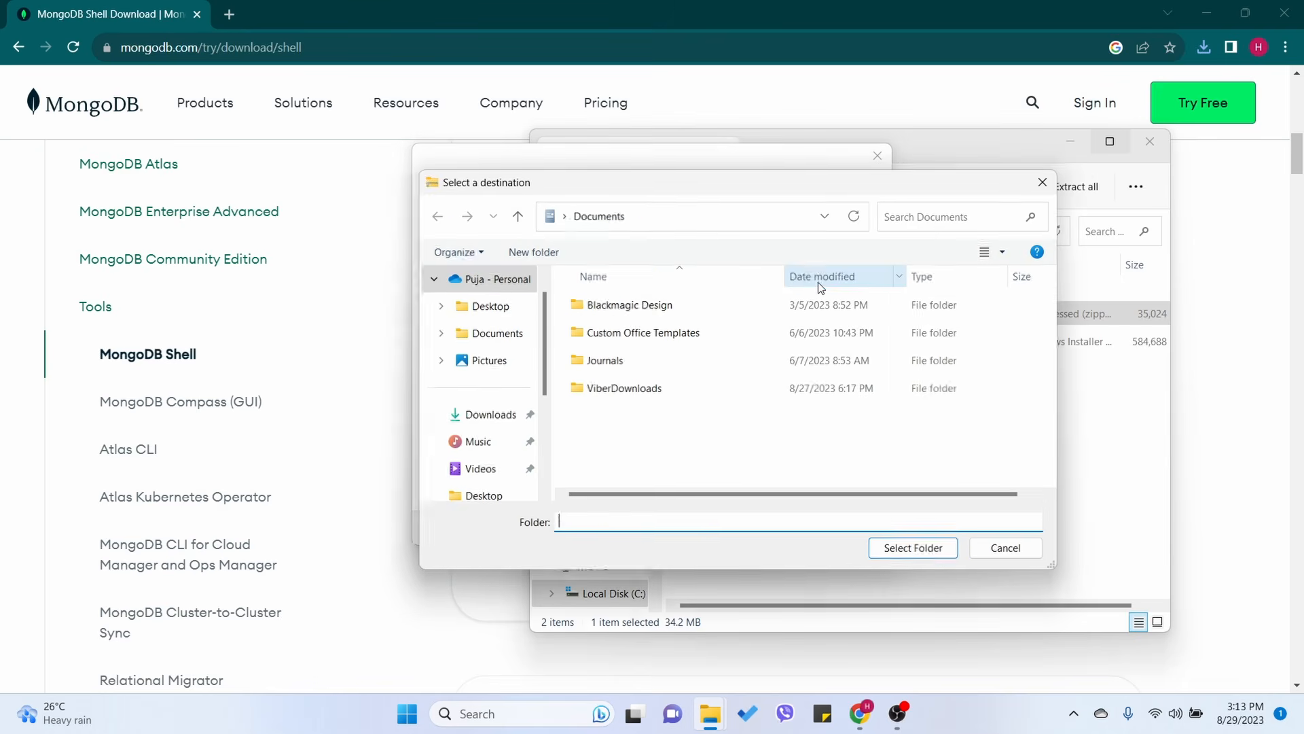
scroll(500, 362, down, 3)
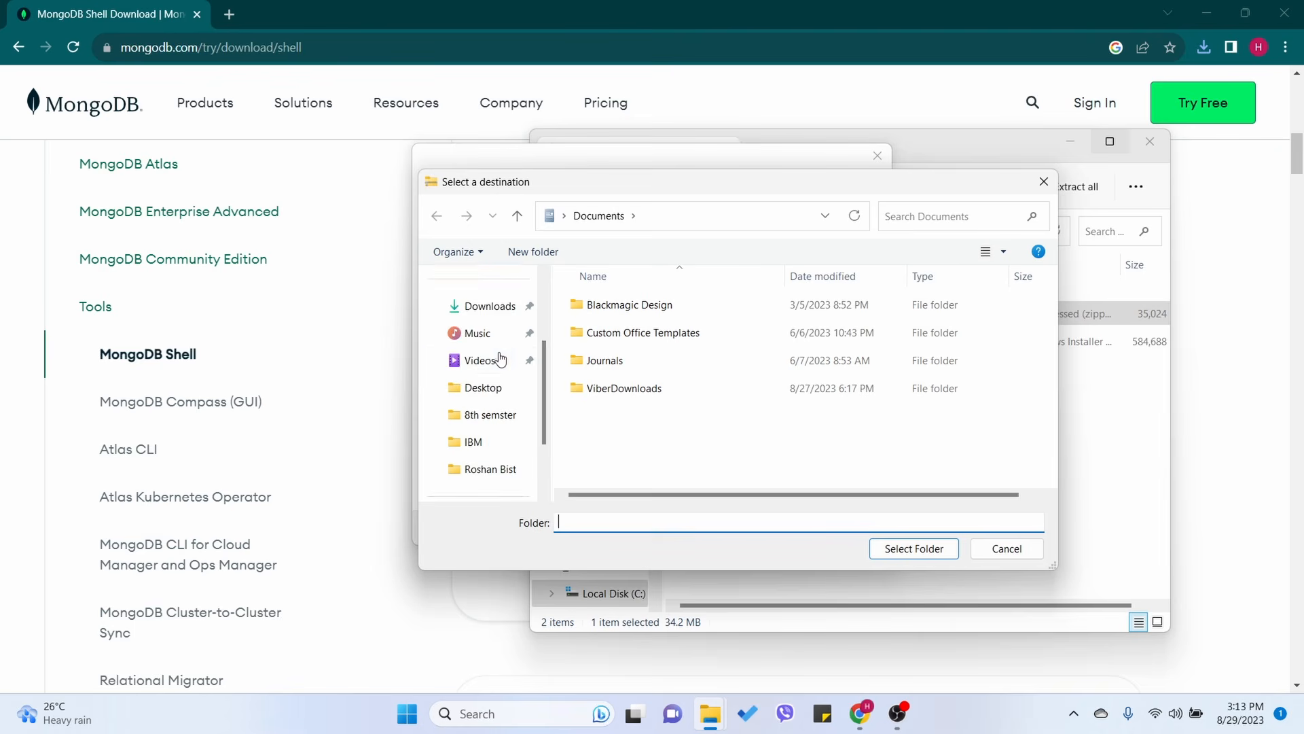
click(506, 441)
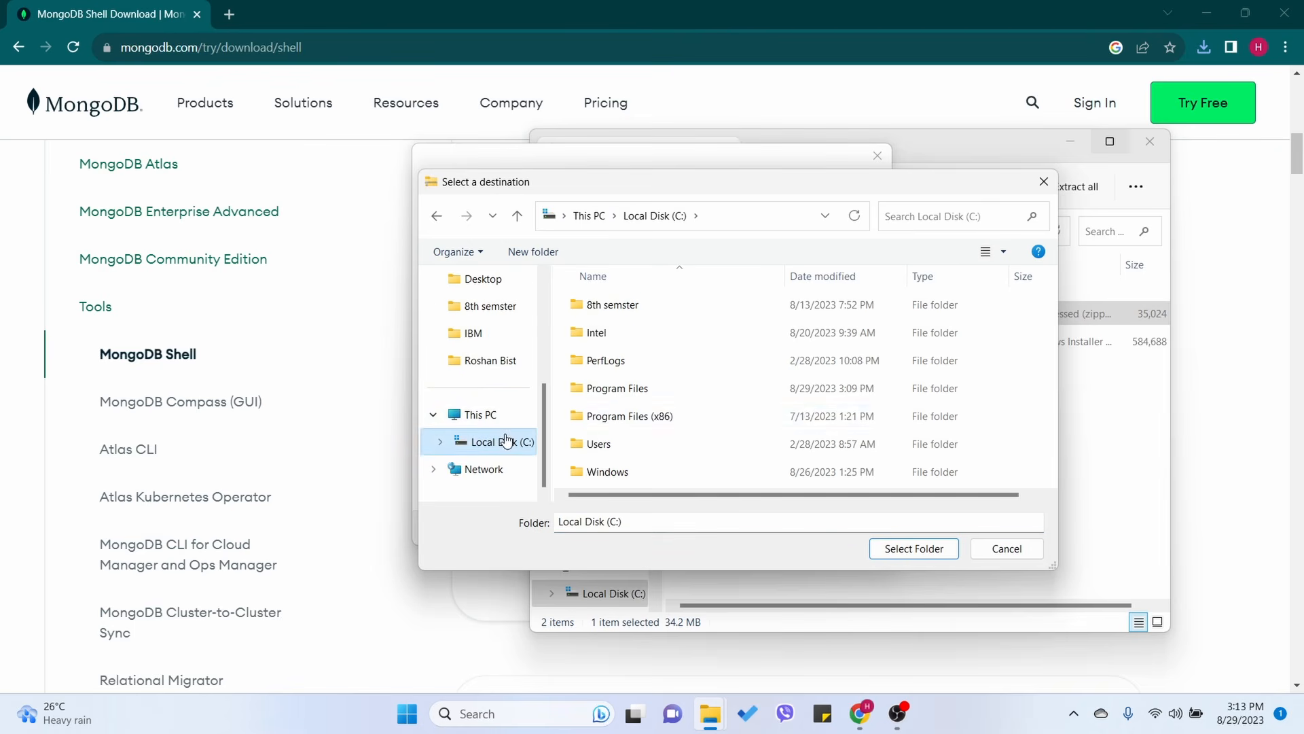
click(657, 388)
double_click(658, 391)
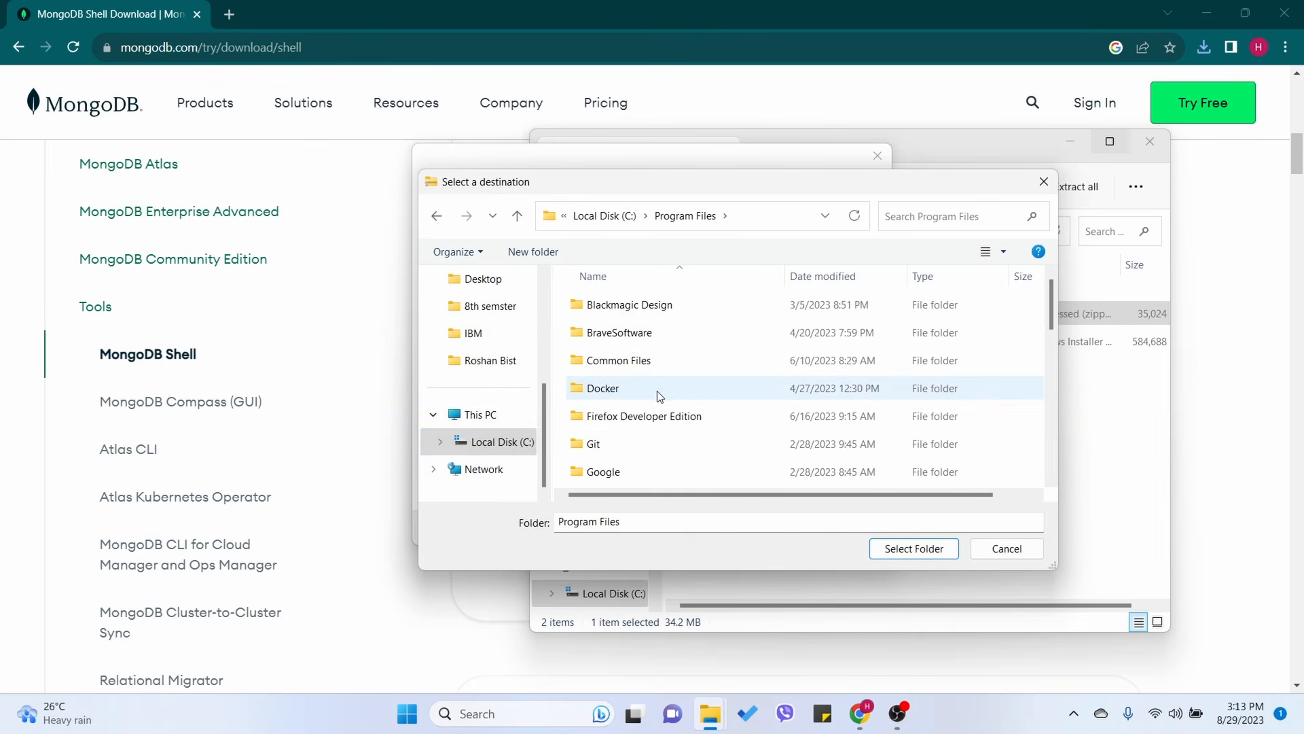
scroll(695, 365, down, 2)
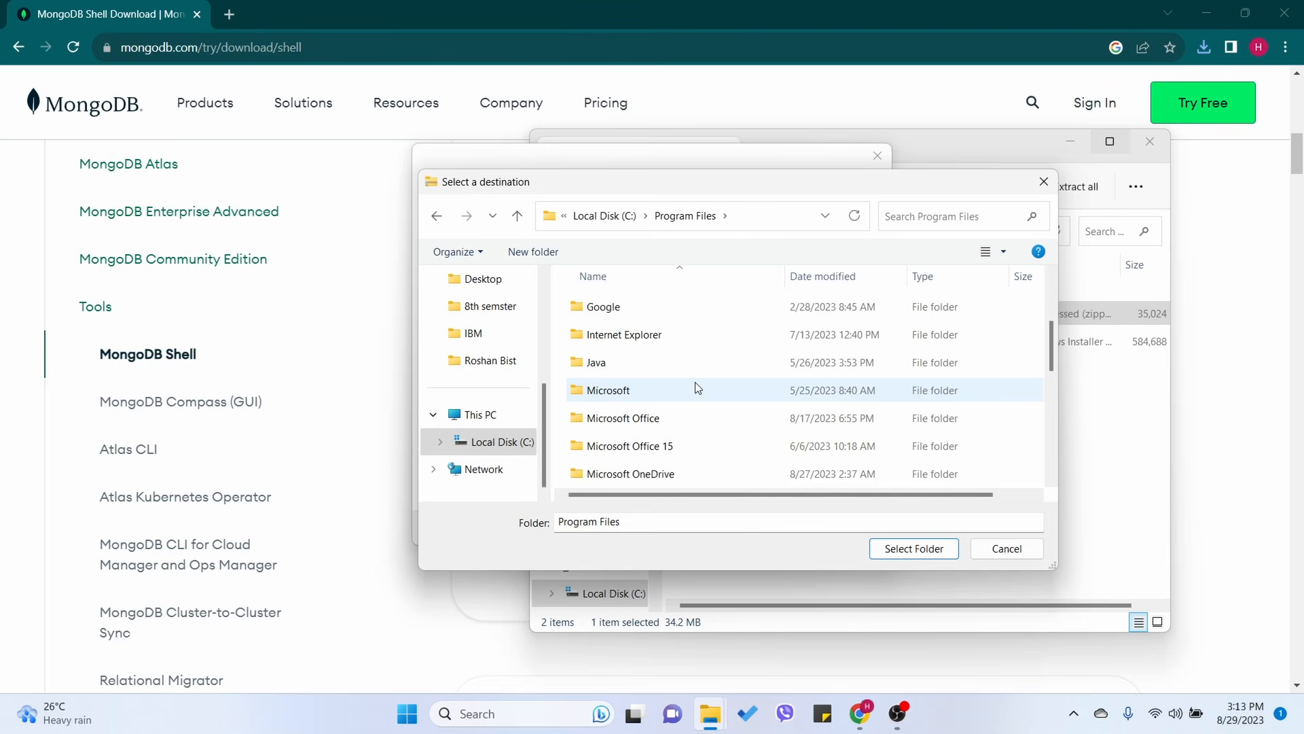
scroll(694, 381, down, 2)
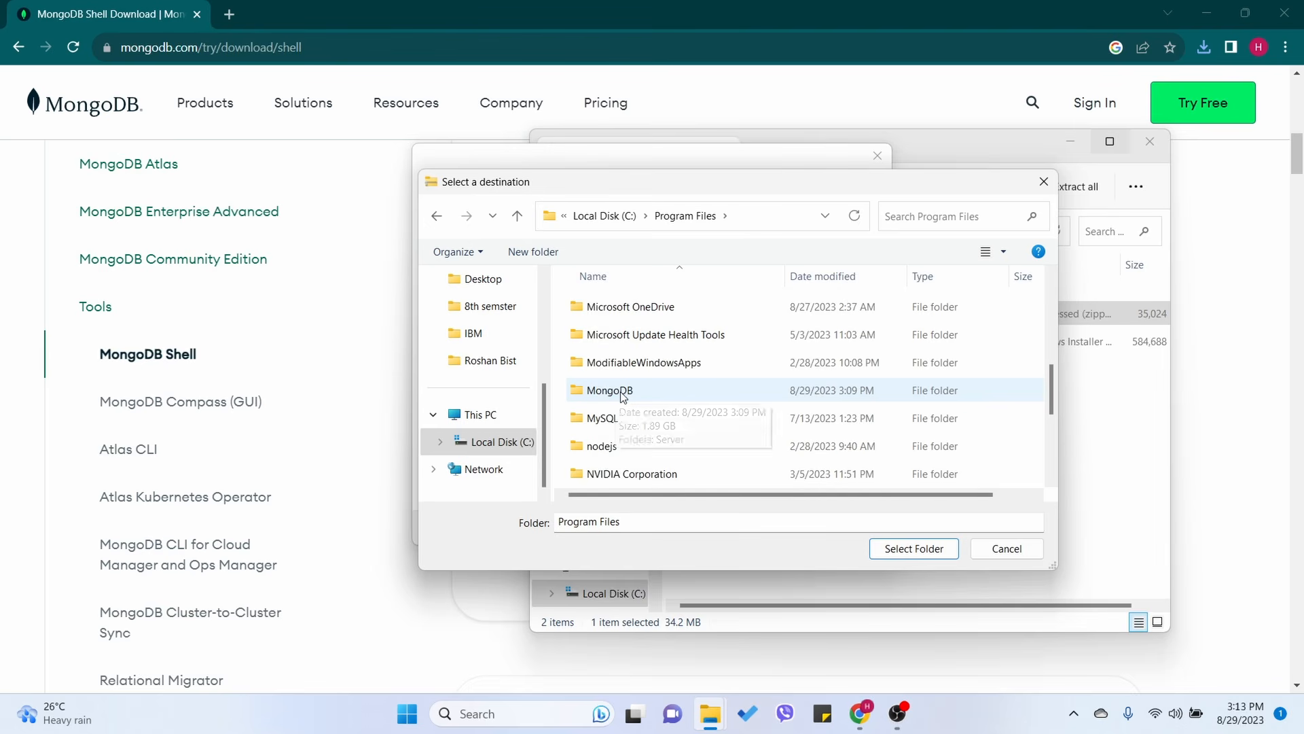
double_click(647, 394)
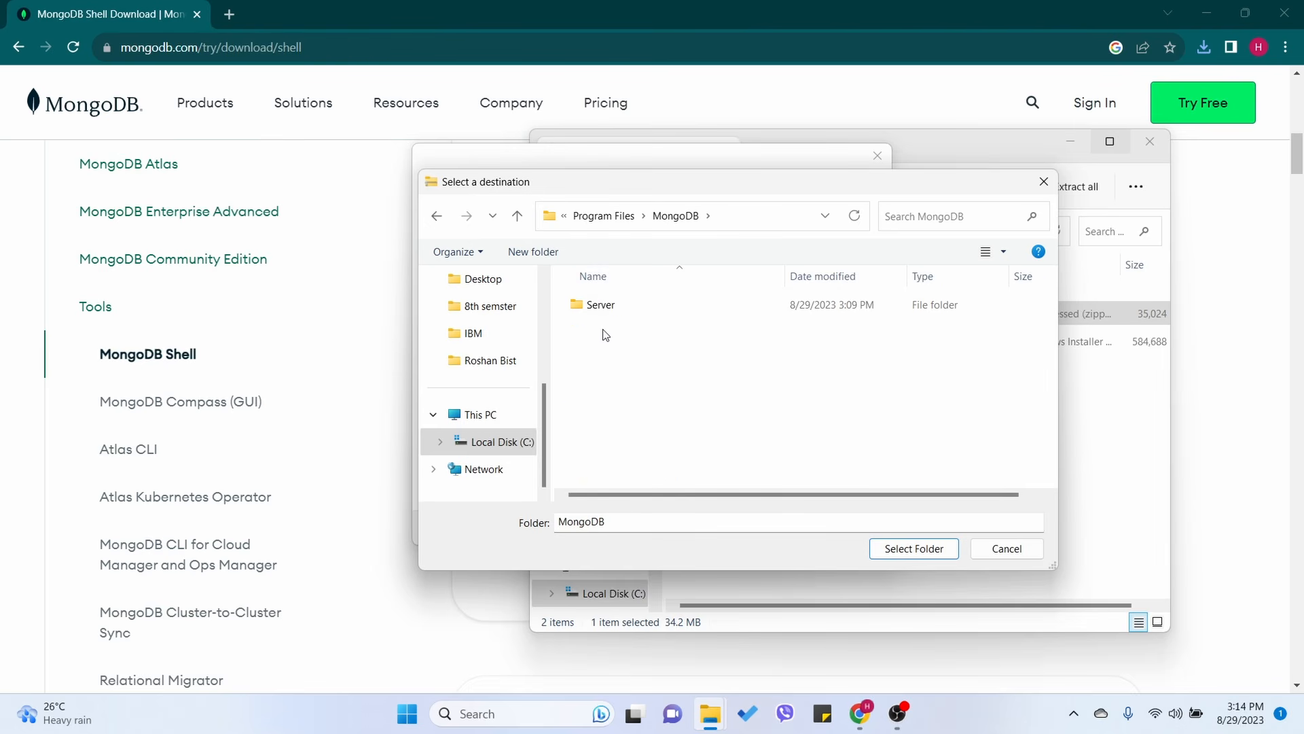
click(912, 549)
click(788, 528)
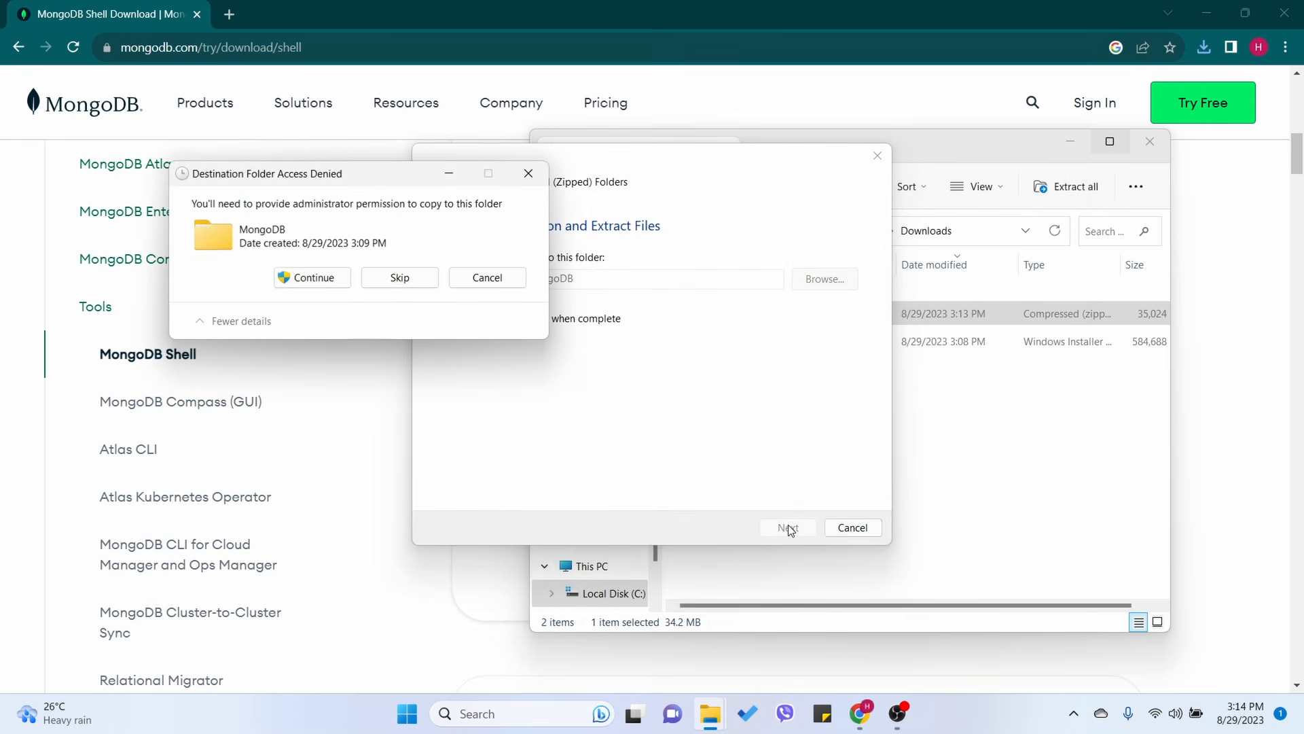
click(306, 280)
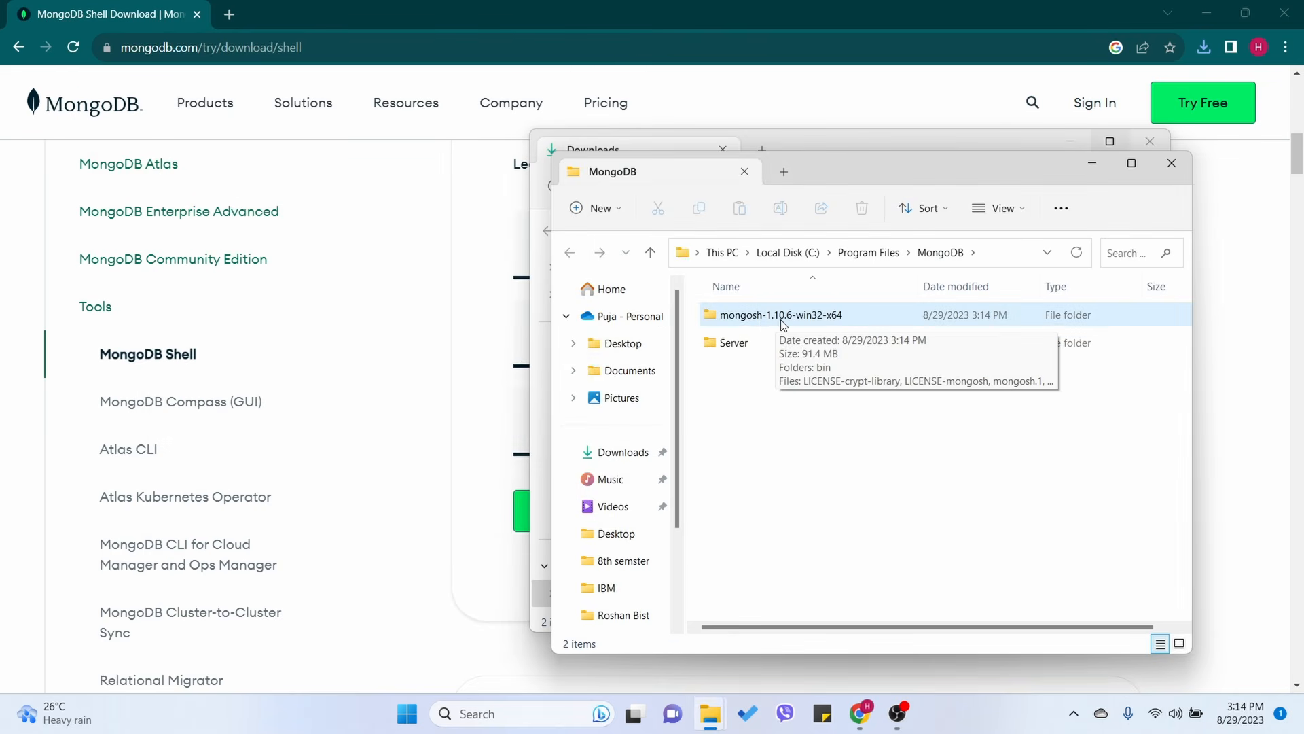
Step: Open the bin folder inside the extracted mongosh-1.10.6-win32-x64 folder and copy its full path
double_click(781, 316)
double_click(758, 317)
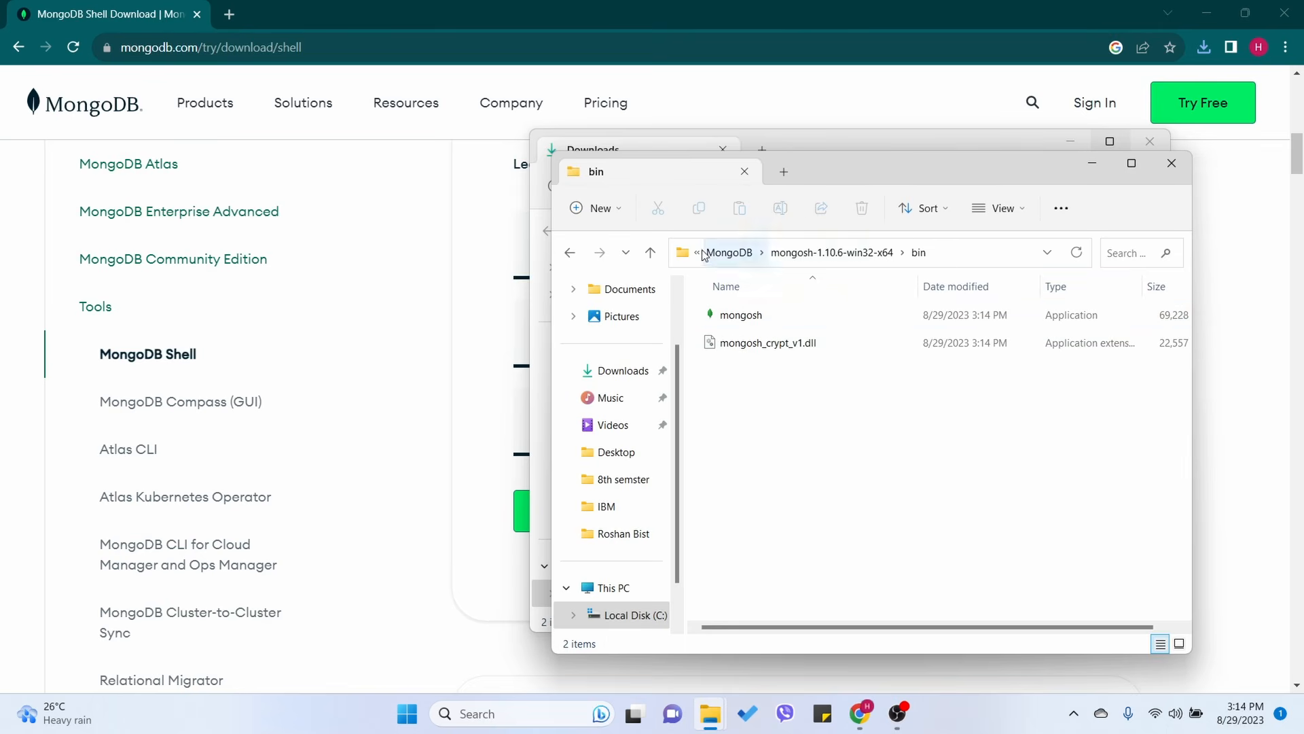
click(958, 256)
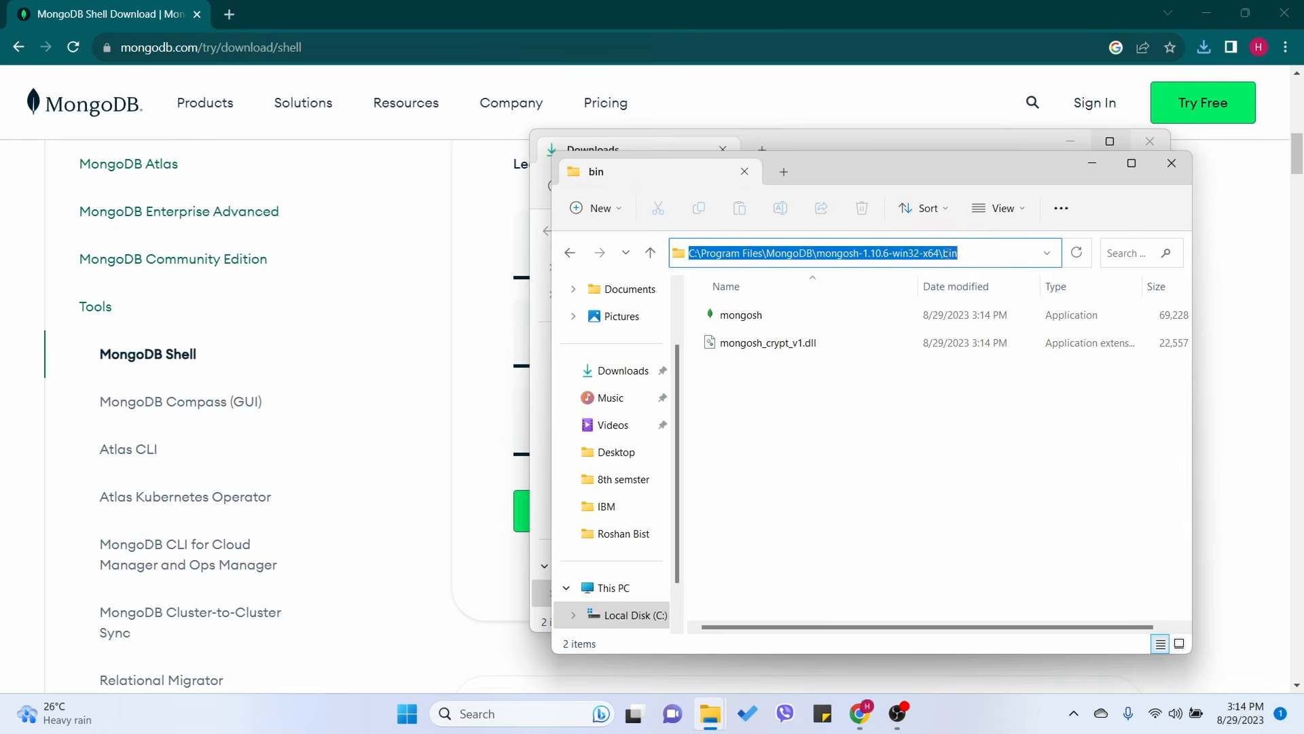
right_click(887, 256)
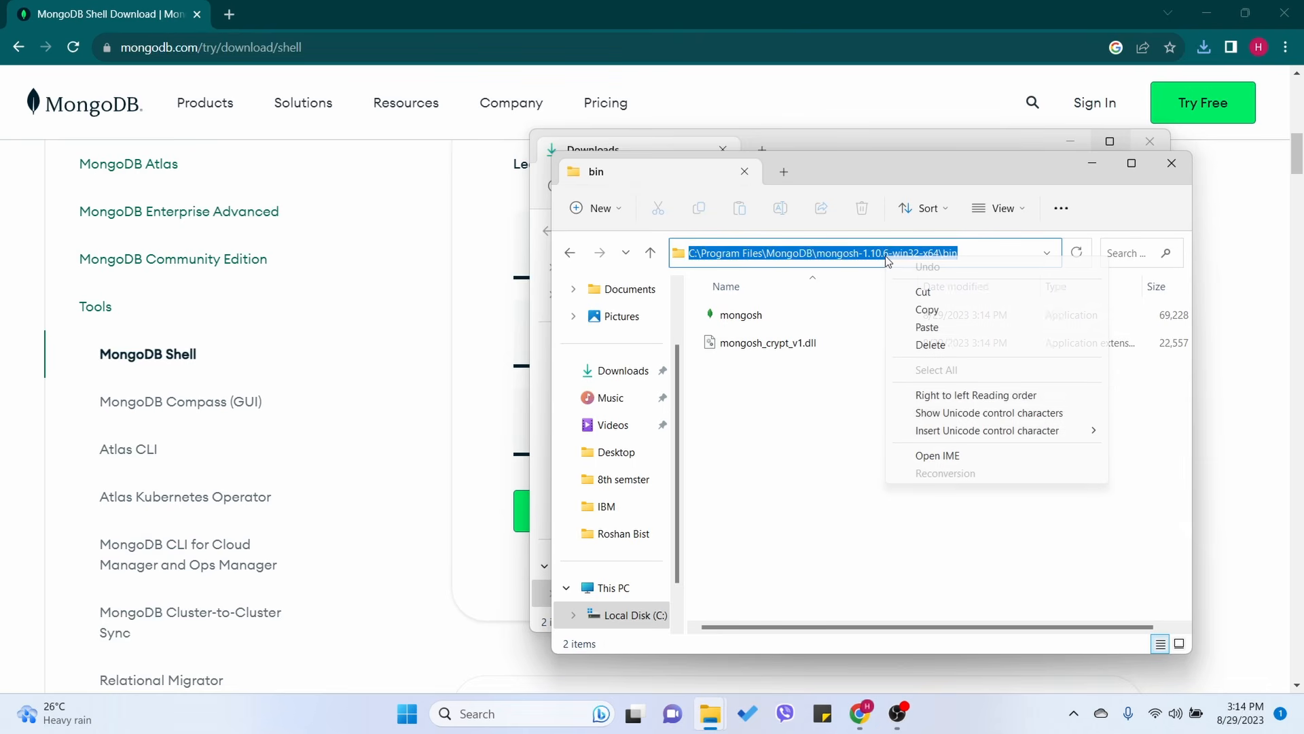
click(923, 309)
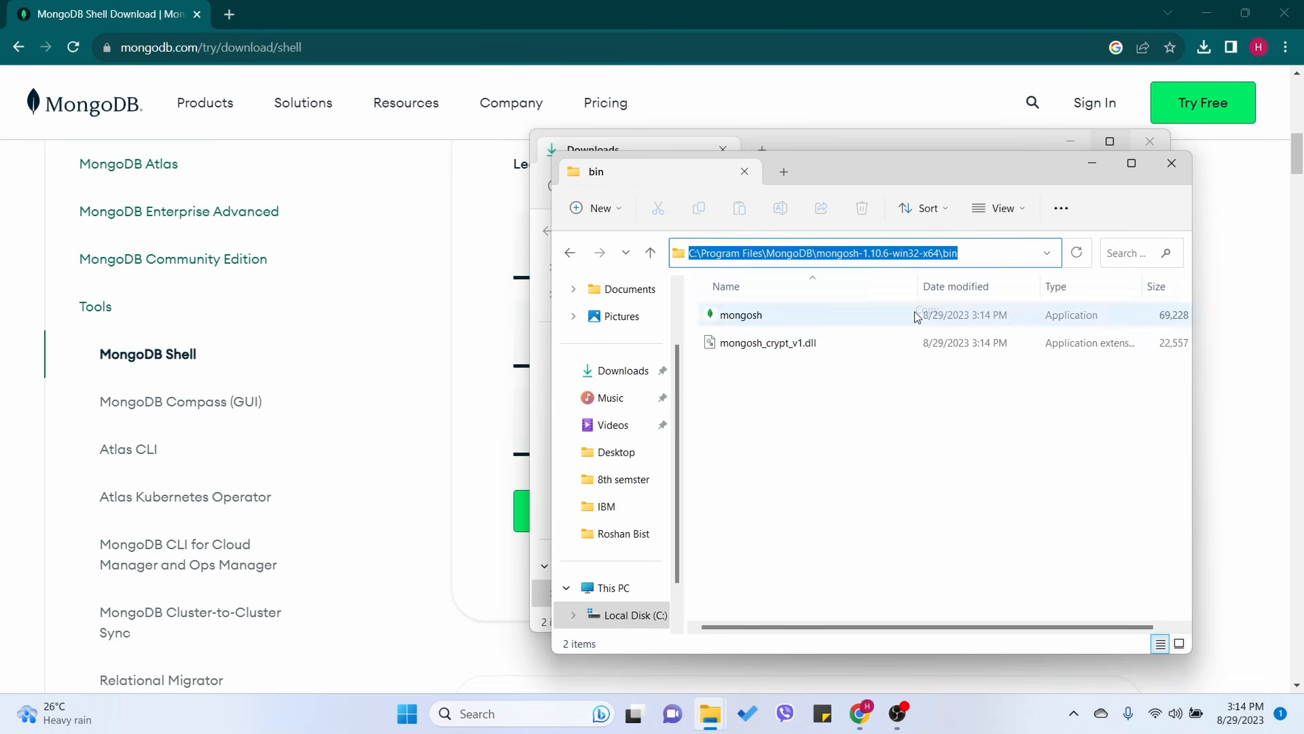
Step: Search Windows for "edit sys" and open the Environment Variables settings from System Properties
click(404, 720)
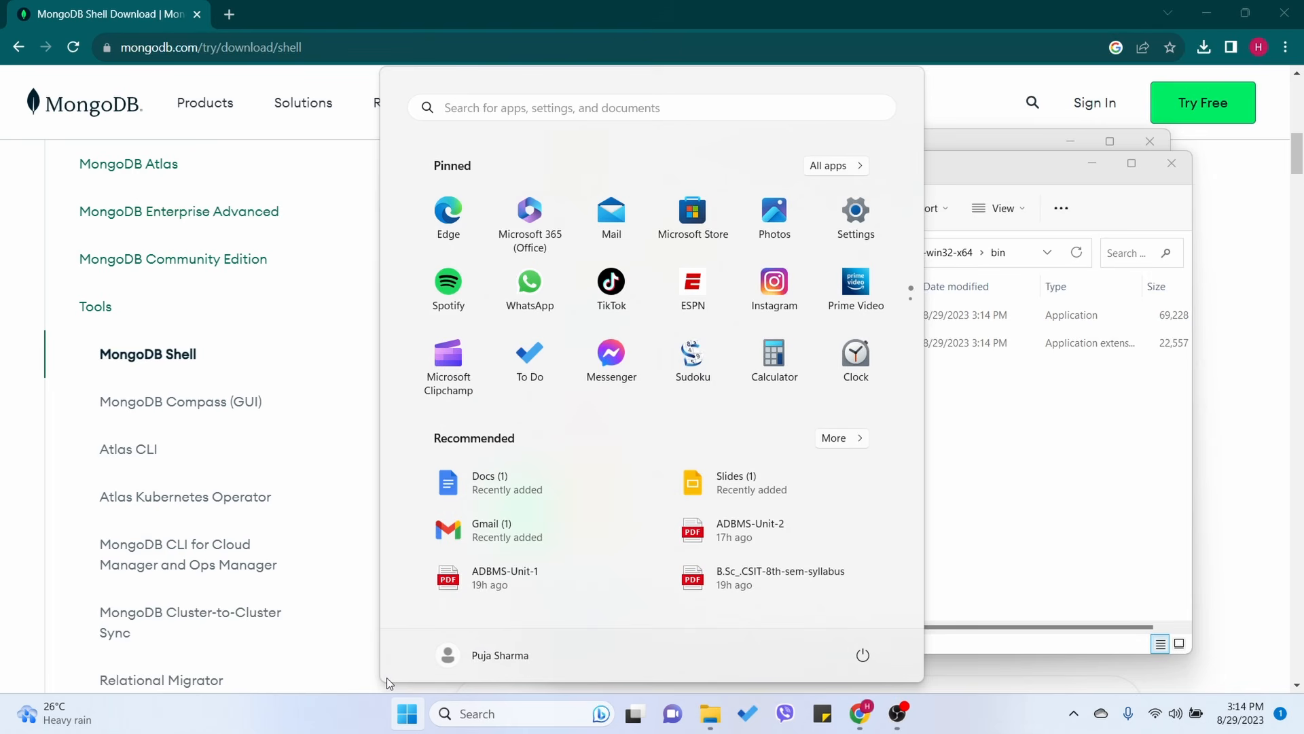
text(edit sys)
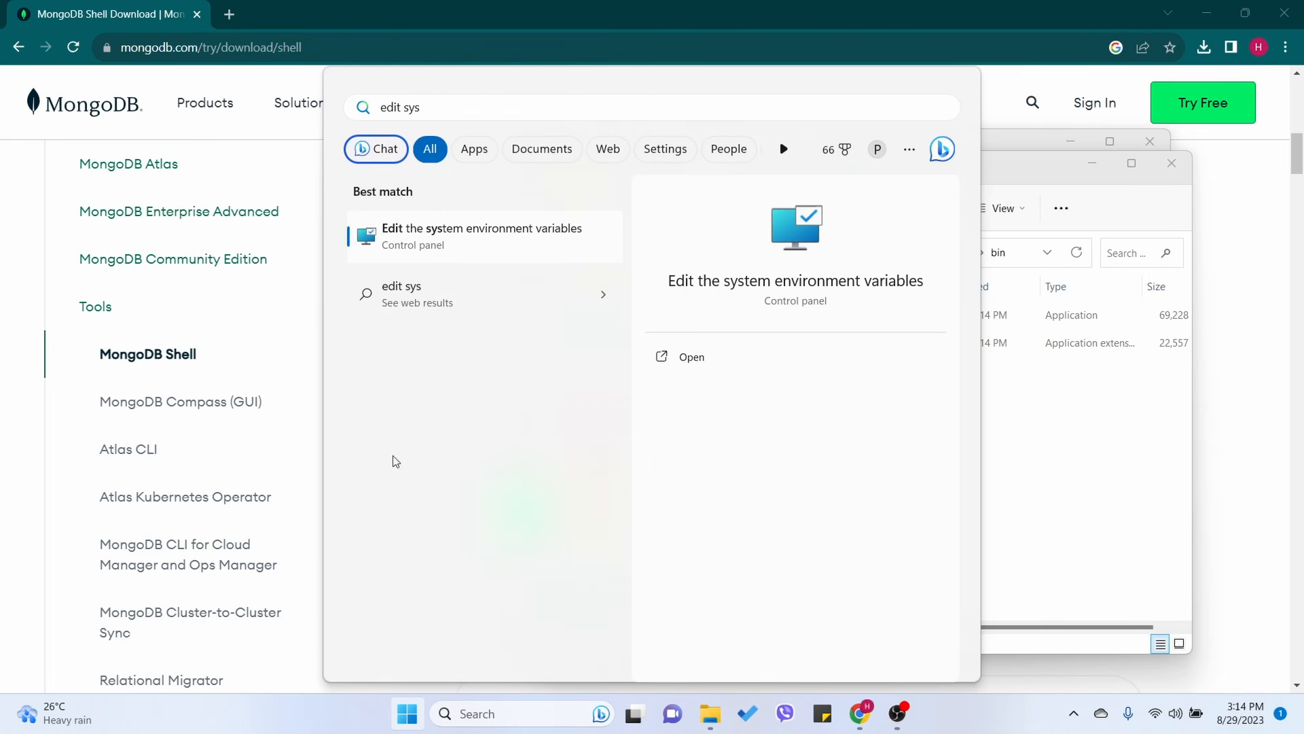
click(509, 231)
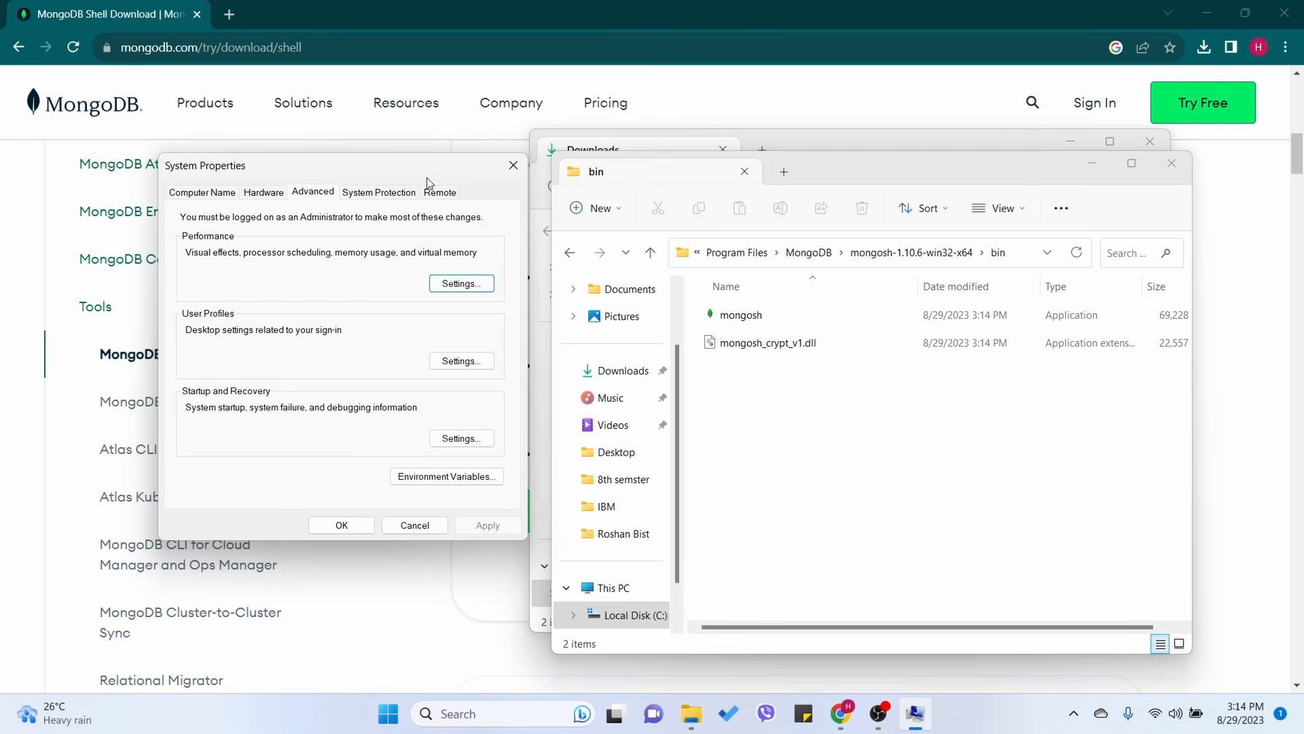
click(438, 478)
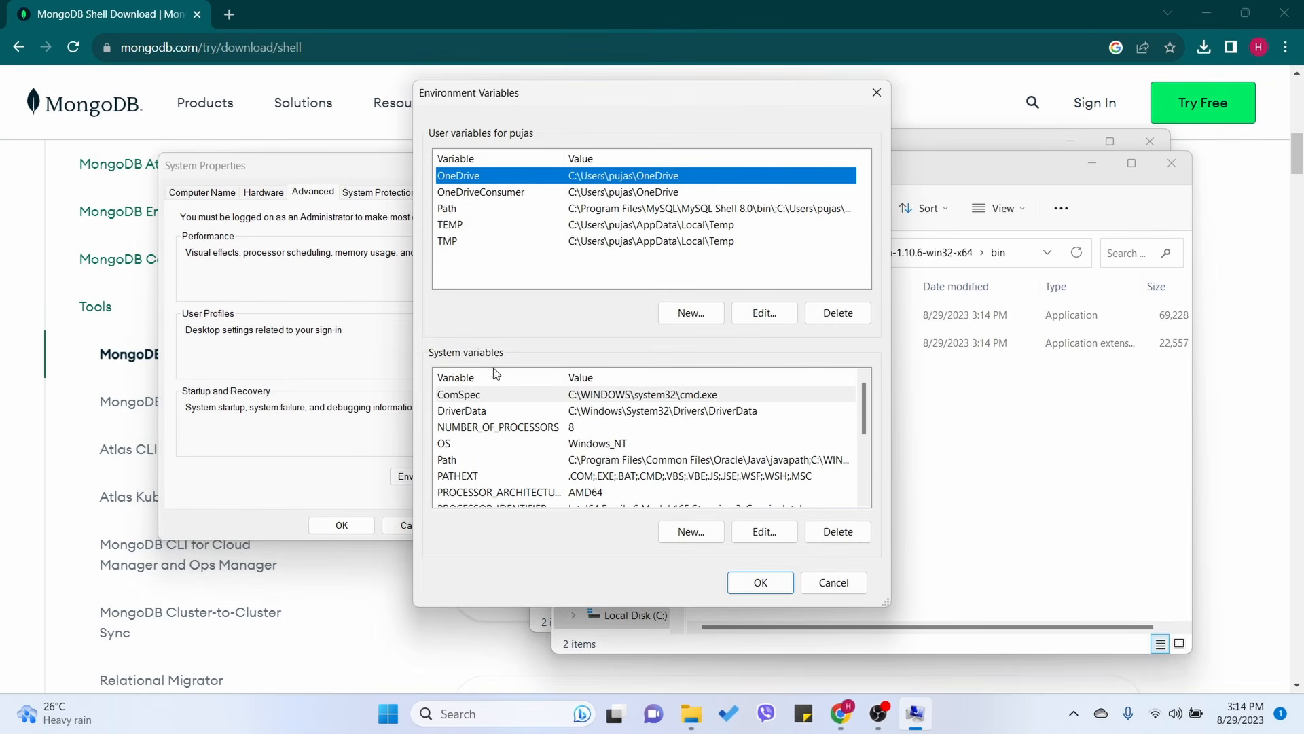
Step: Add C:\Program Files\MongoDB\mongosh-1.10.6-win32-x64\bin as a new entry in the system Path variable and save the settings
click(454, 460)
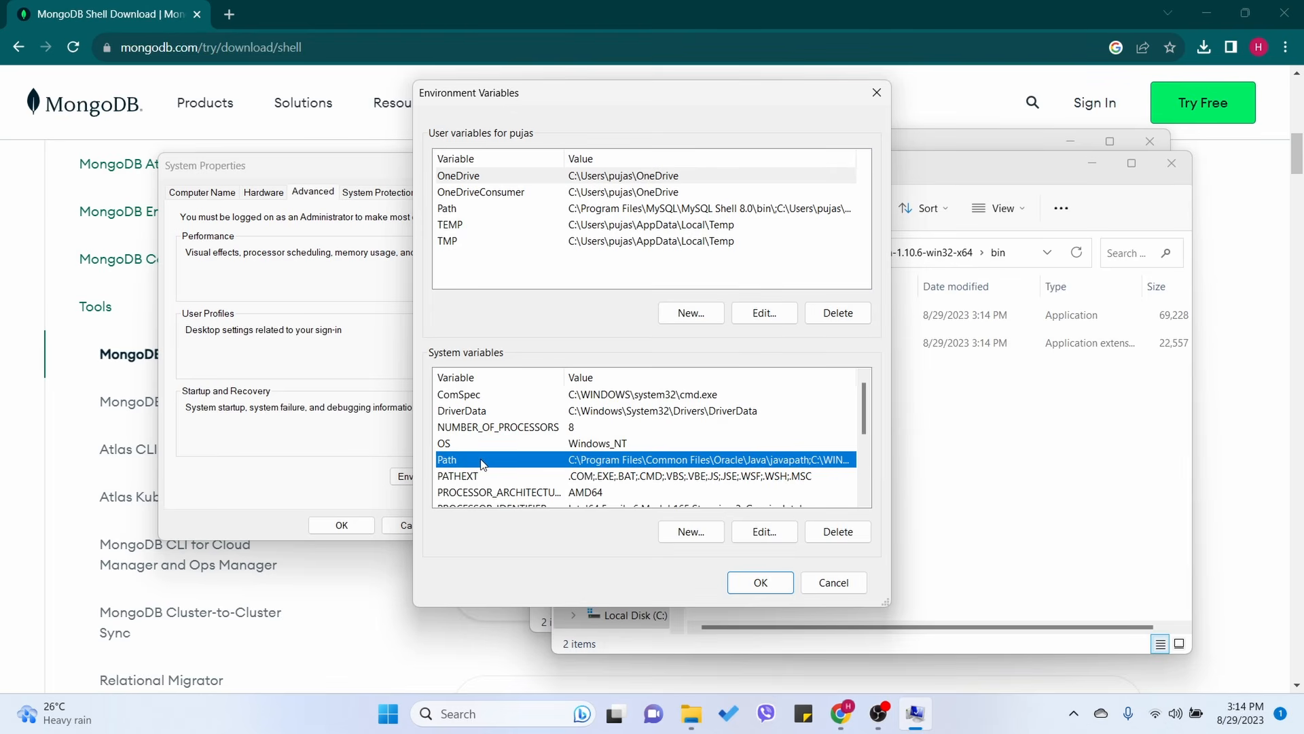
double_click(486, 463)
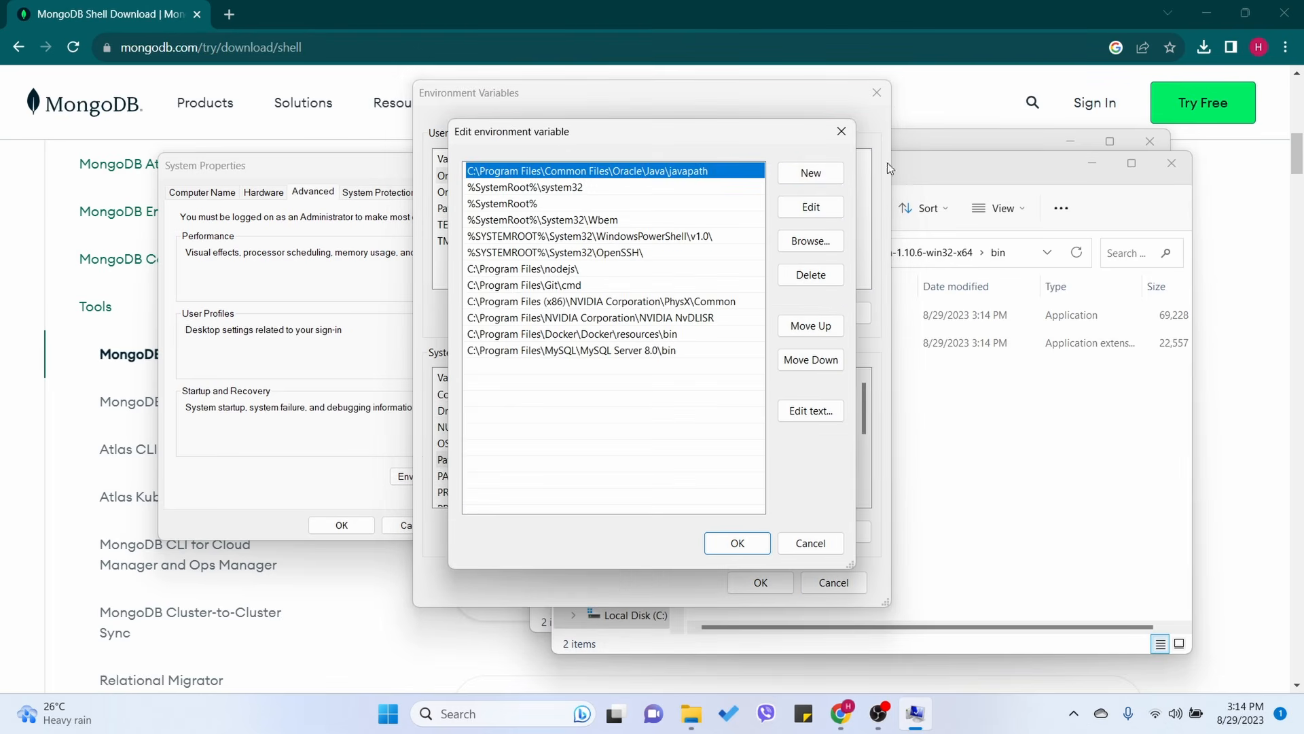
click(809, 173)
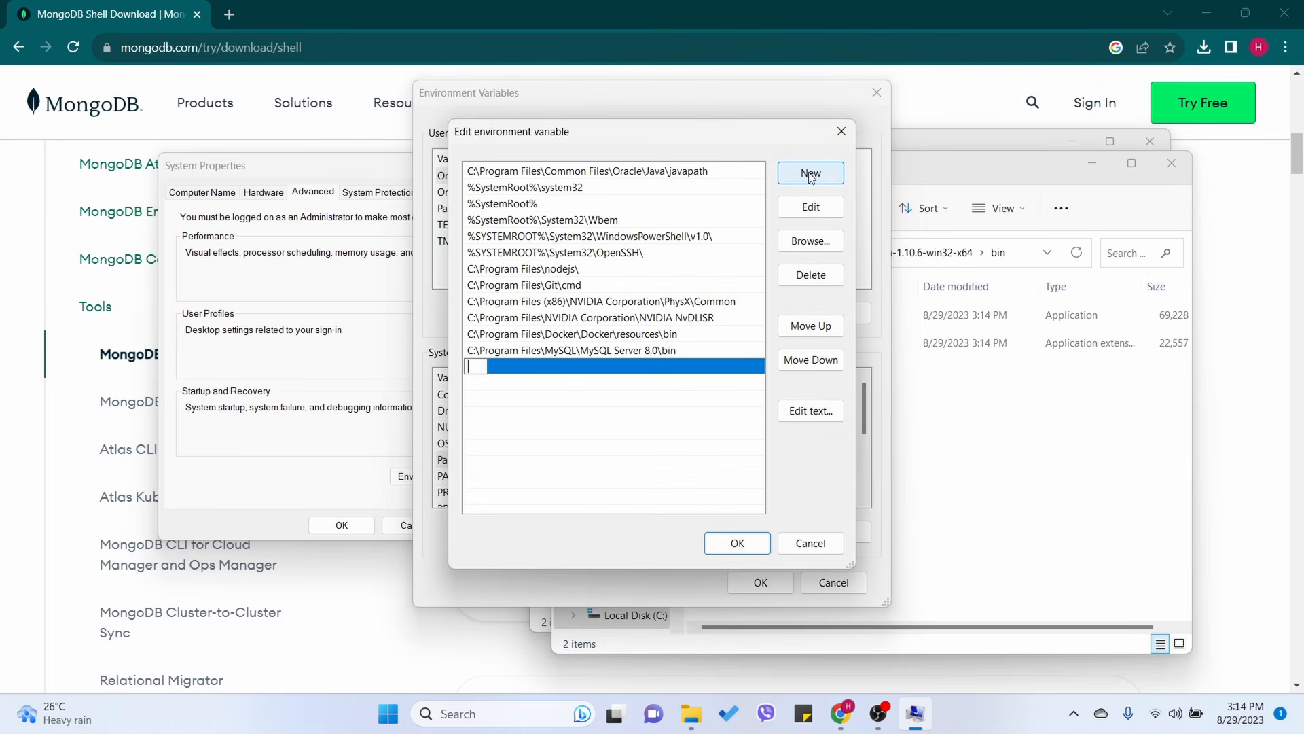
key(ctrl+v)
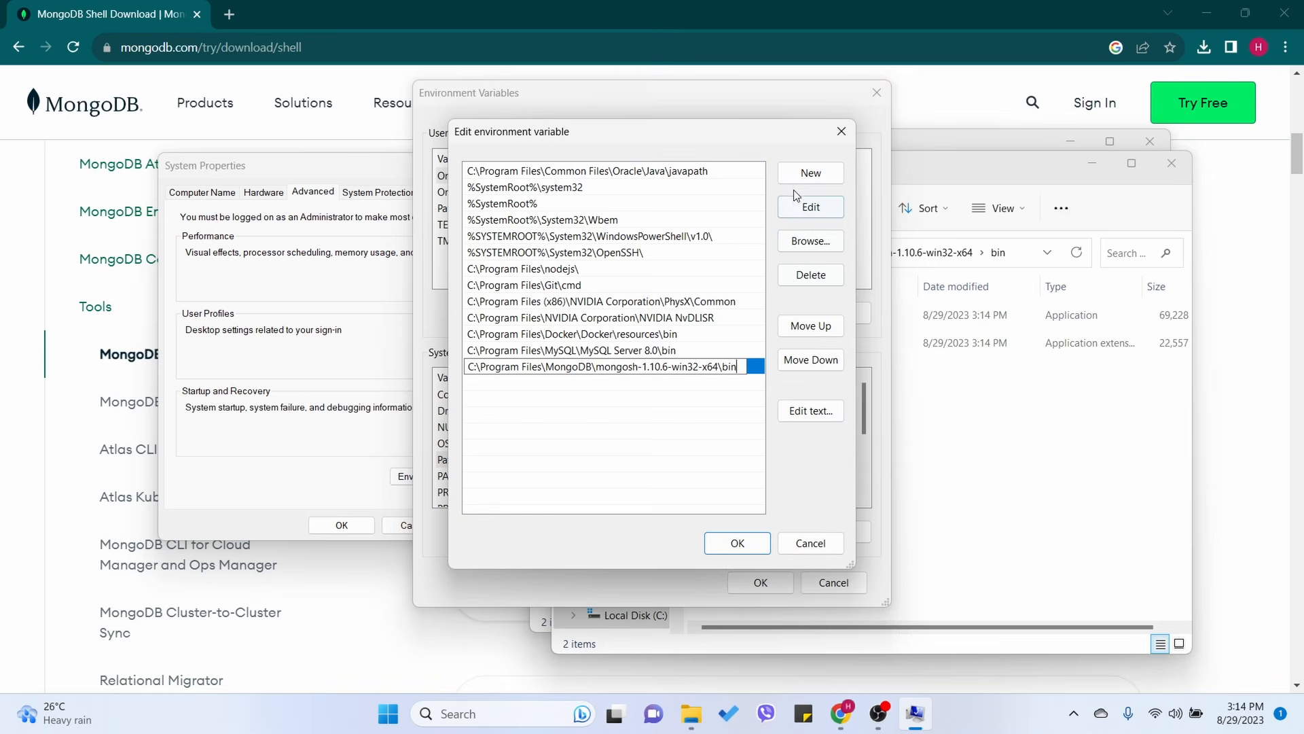
click(728, 538)
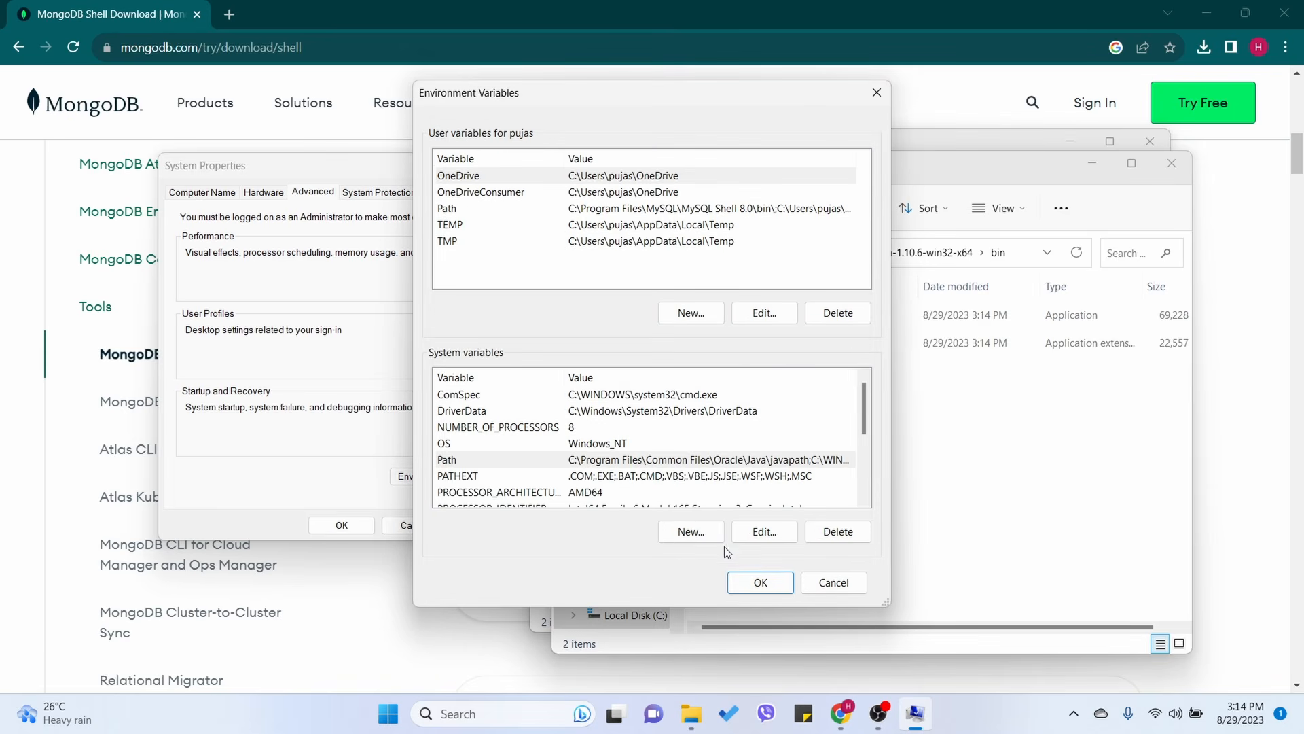
click(760, 591)
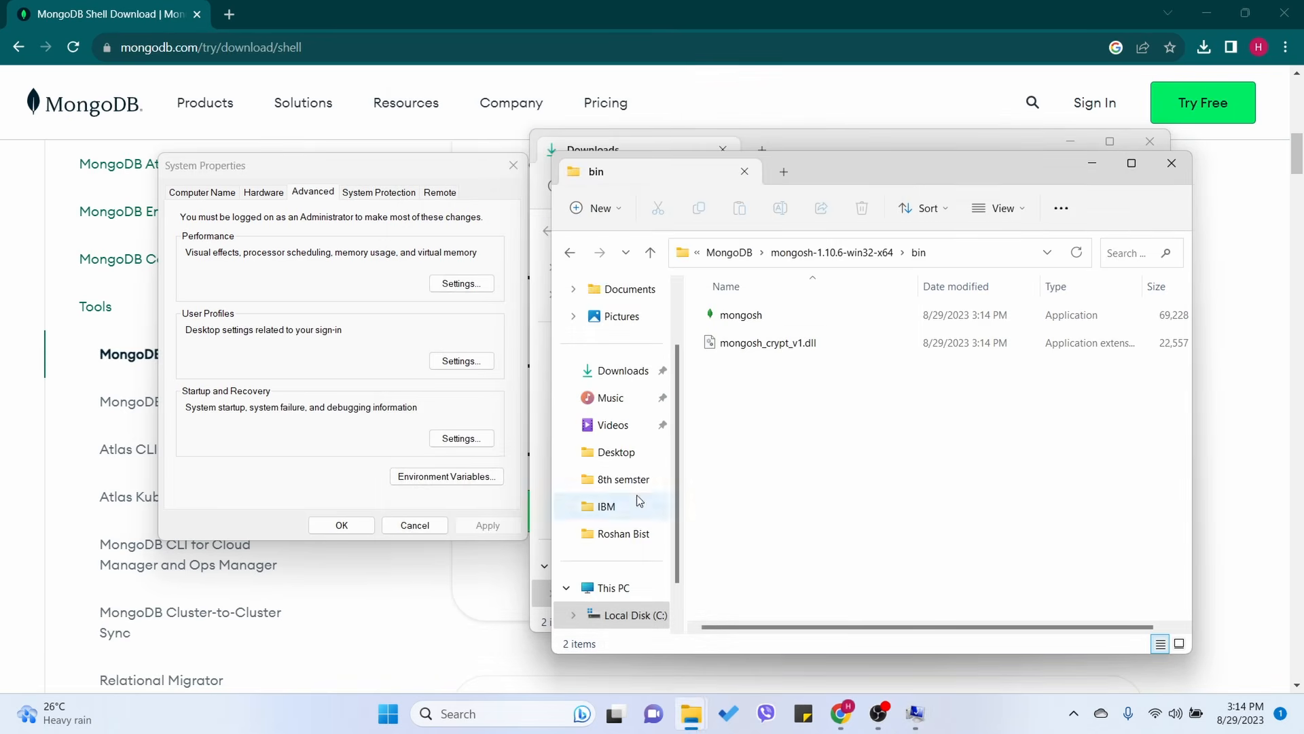
click(324, 526)
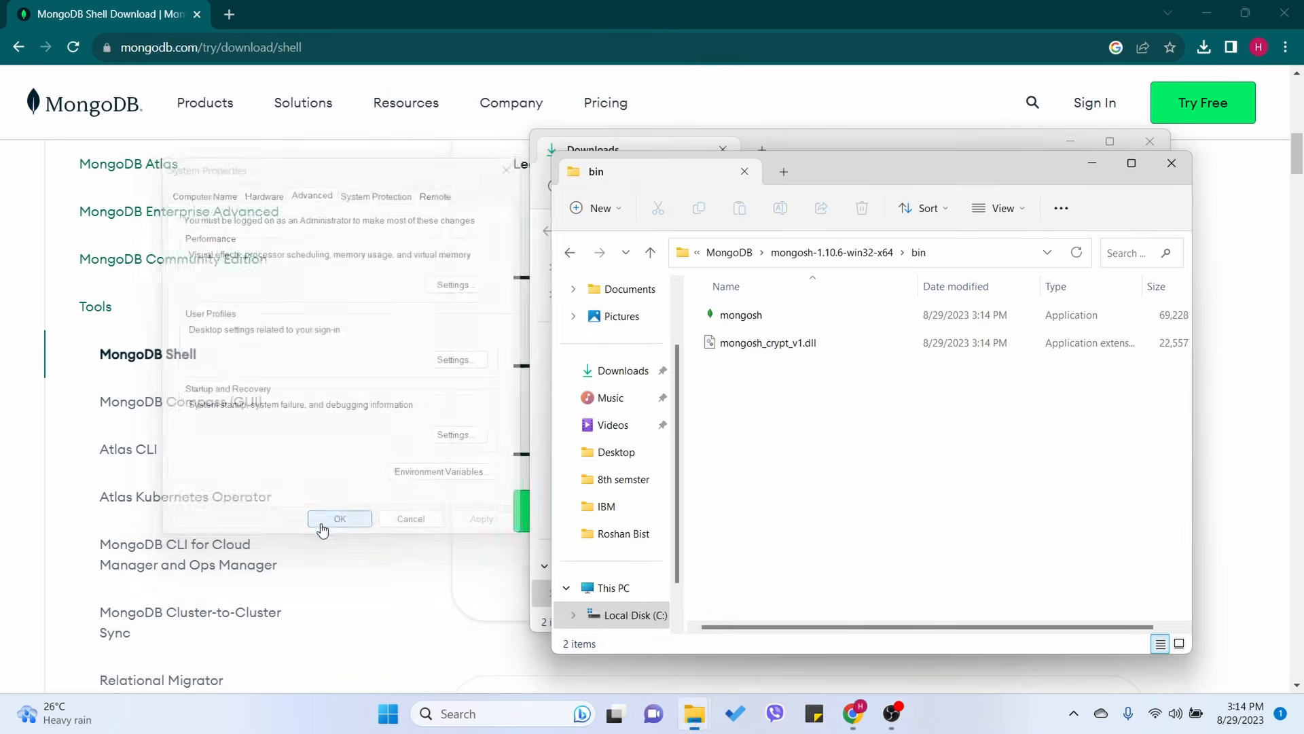
Step: Close the bin and Downloads folder windows and the browser
click(1173, 166)
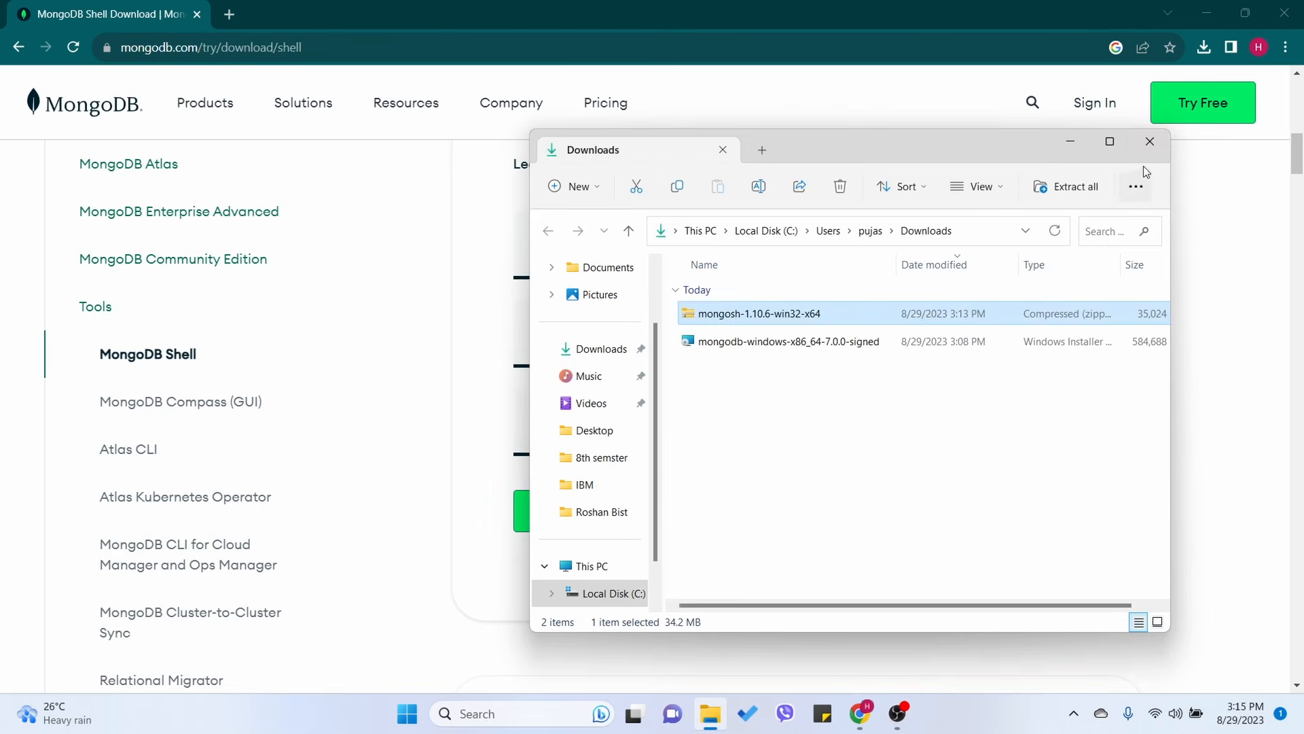
click(1148, 143)
click(1284, 12)
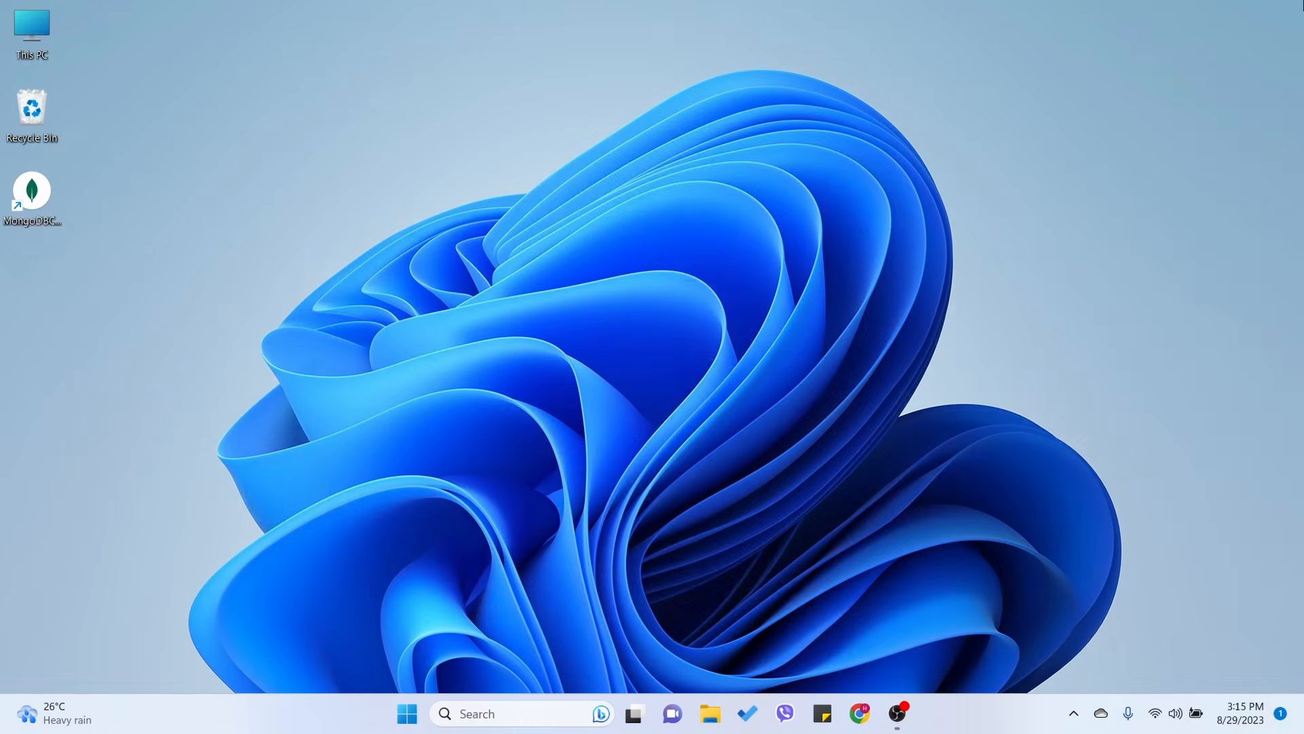
Step: Search Windows for "command" and open Command Prompt
click(408, 717)
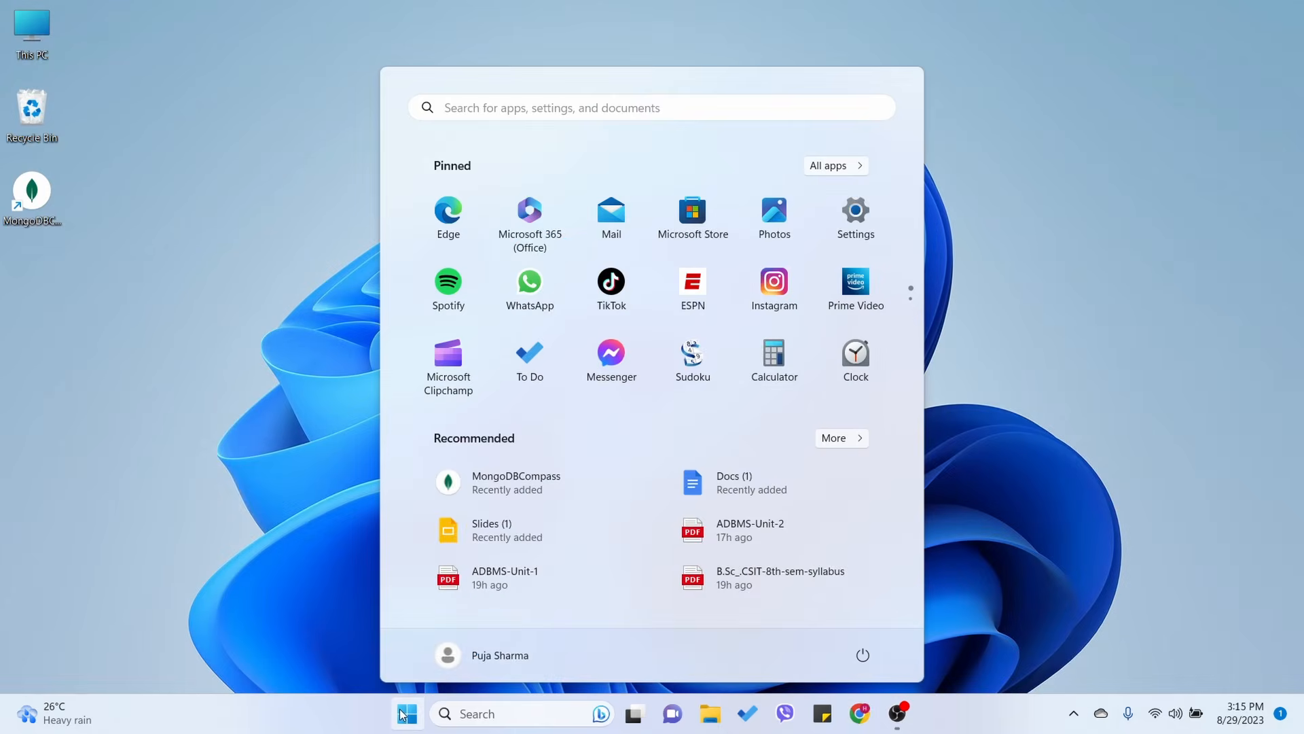
text(cm)
key(BackSpace)
text(o)
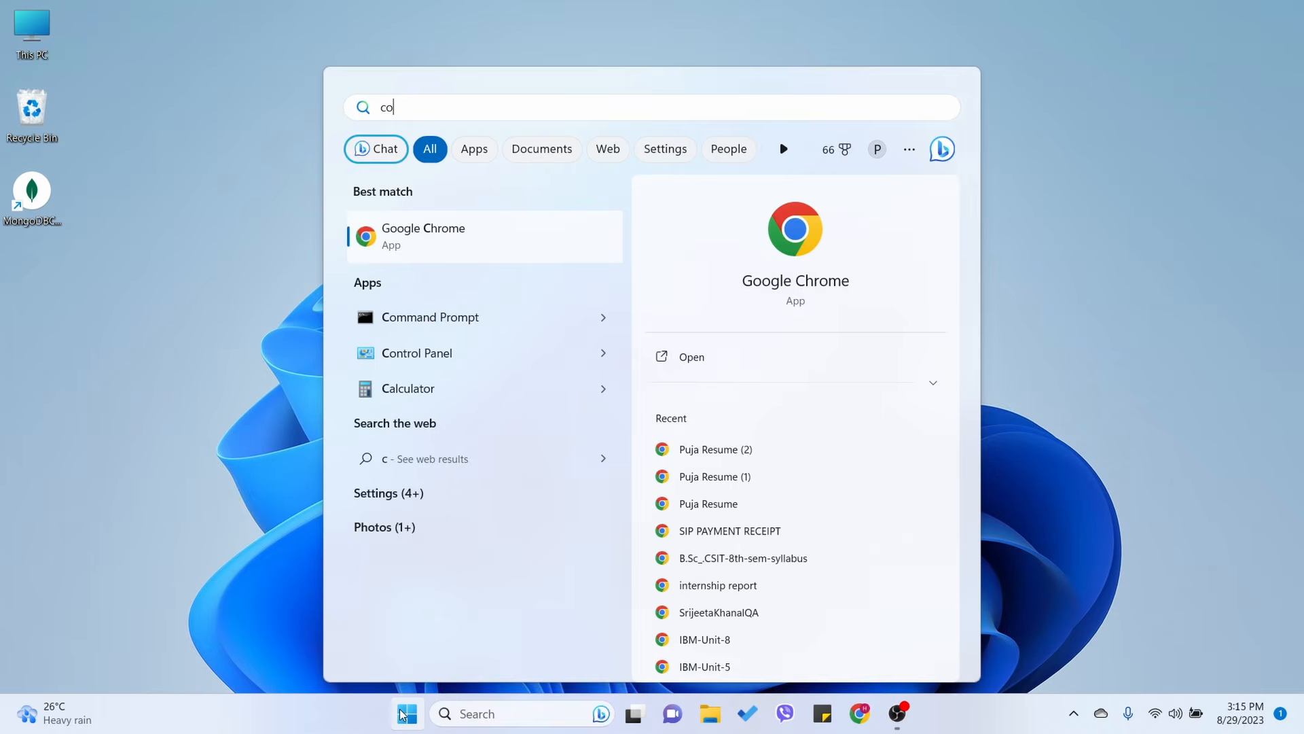
text(mmand)
key(Return)
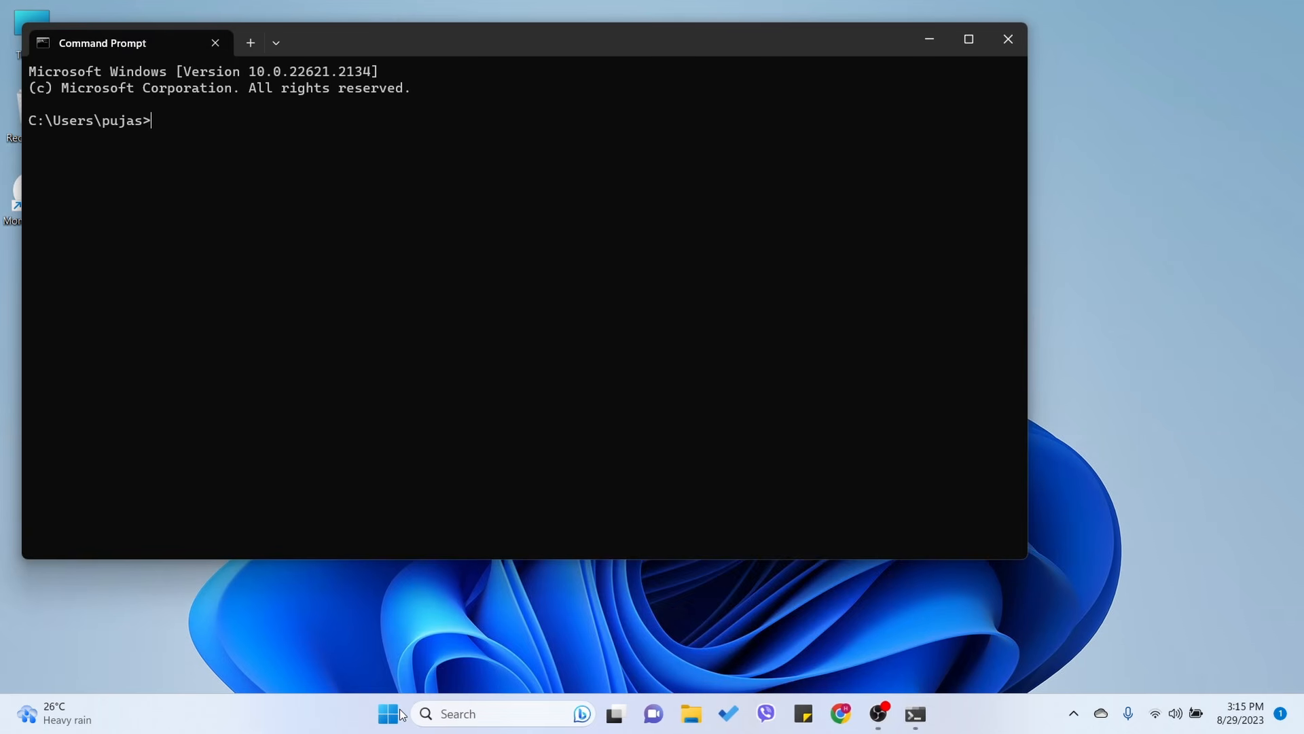
Step: Start the MongoDB Shell with the mongosh command and move the terminal window toward the middle of the desktop
text(mongosh)
key(Return)
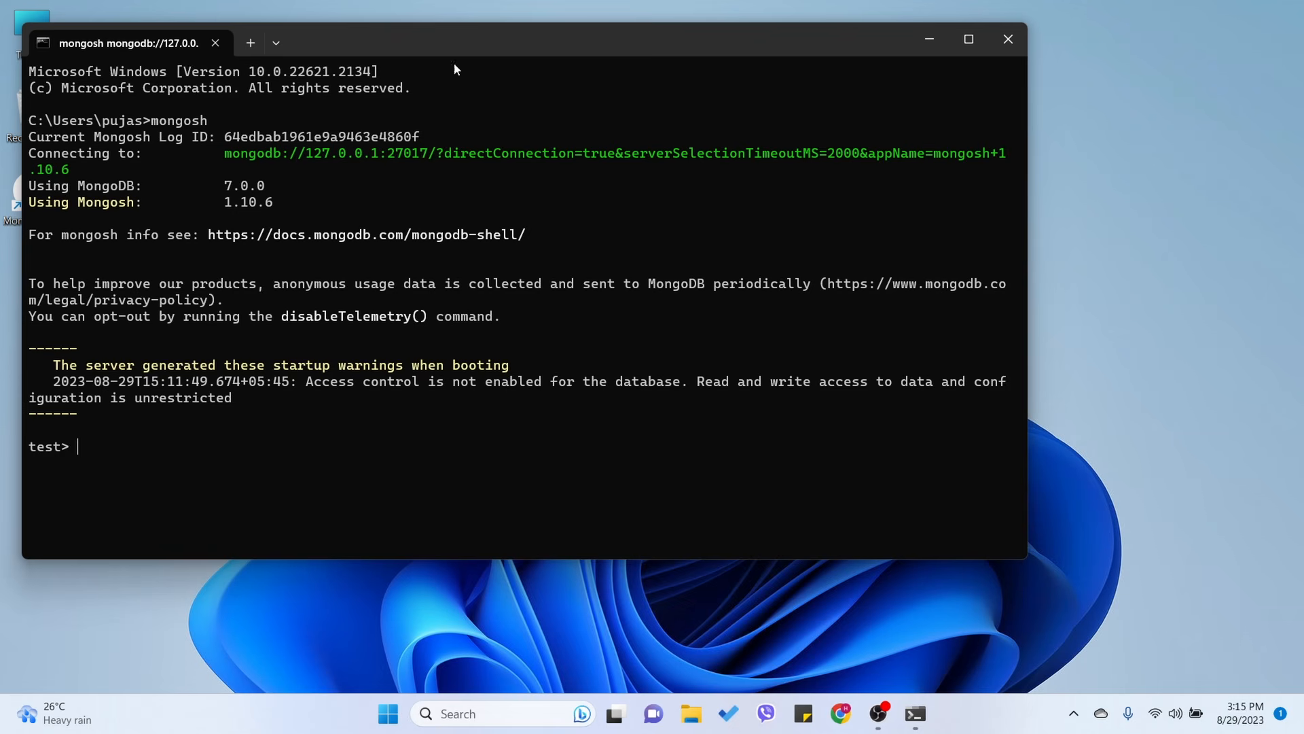
drag(469, 31, 612, 45)
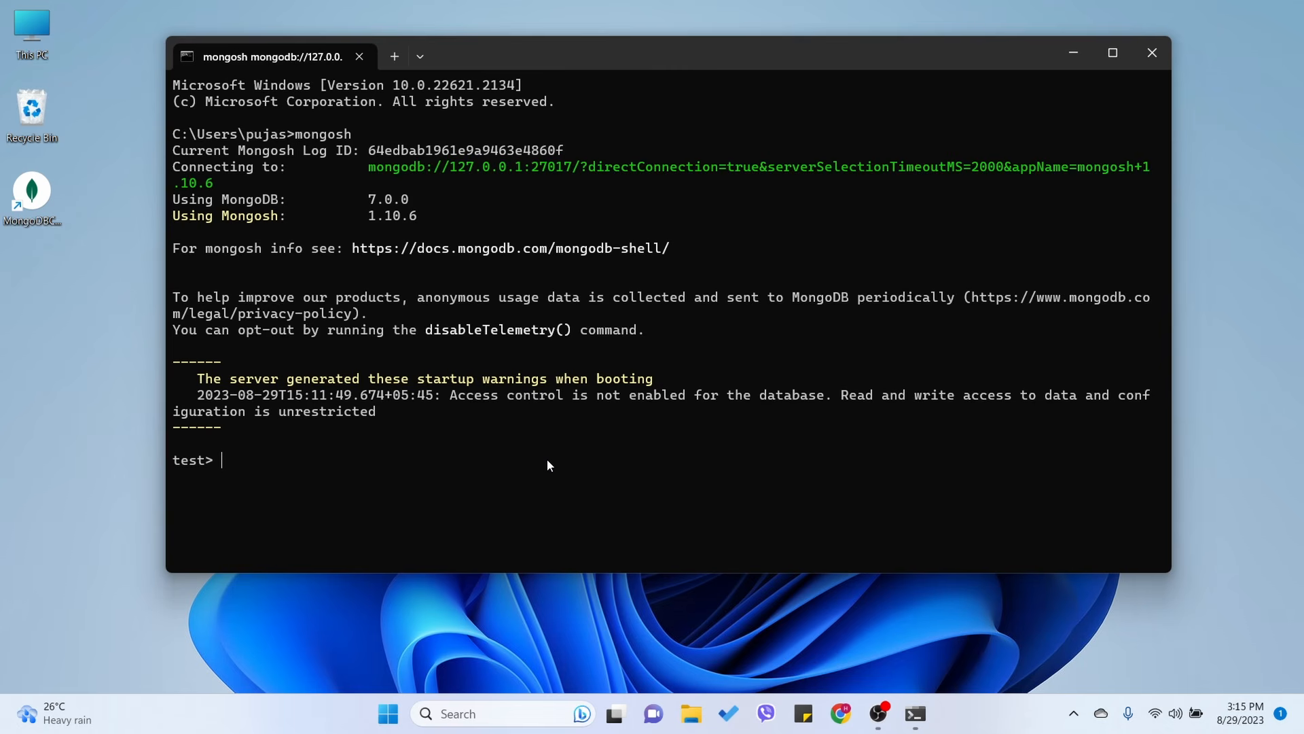
Step: List the databases with "show dbs;" and highlight the DemoDB name in the output
text(show dbs;)
key(Return)
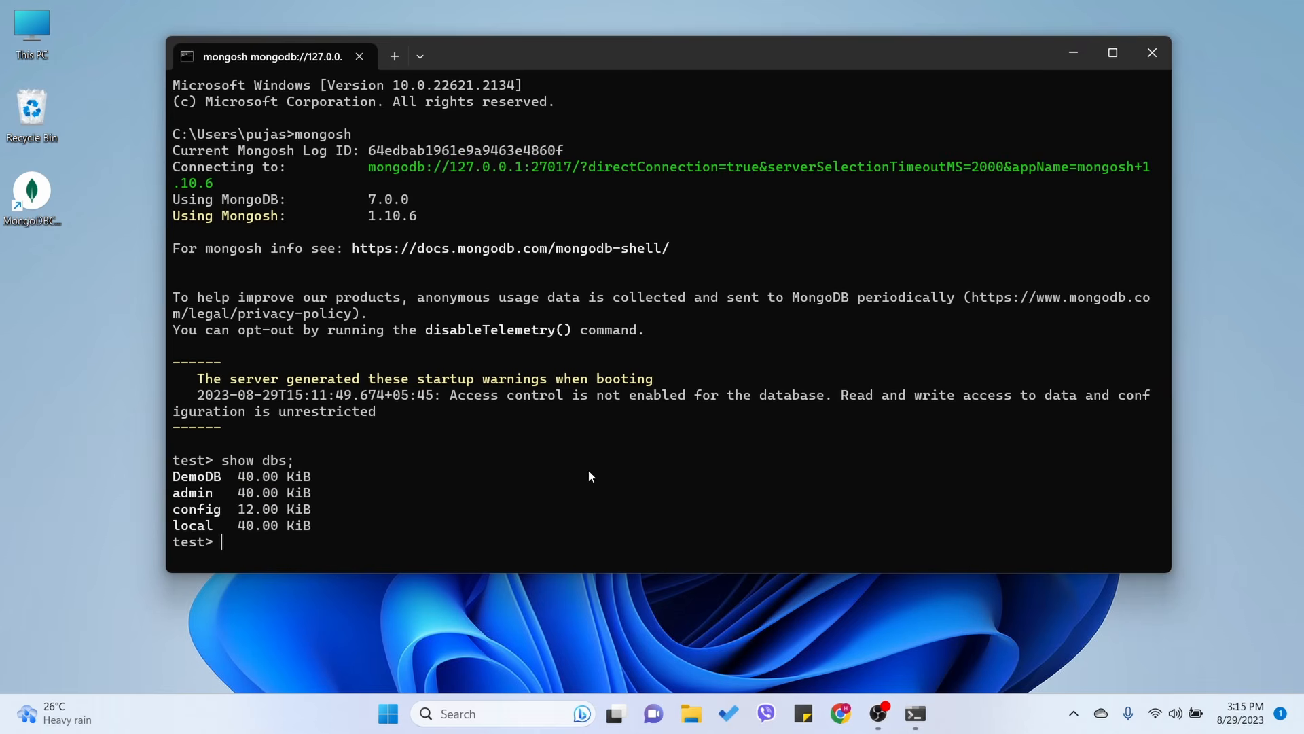
double_click(202, 478)
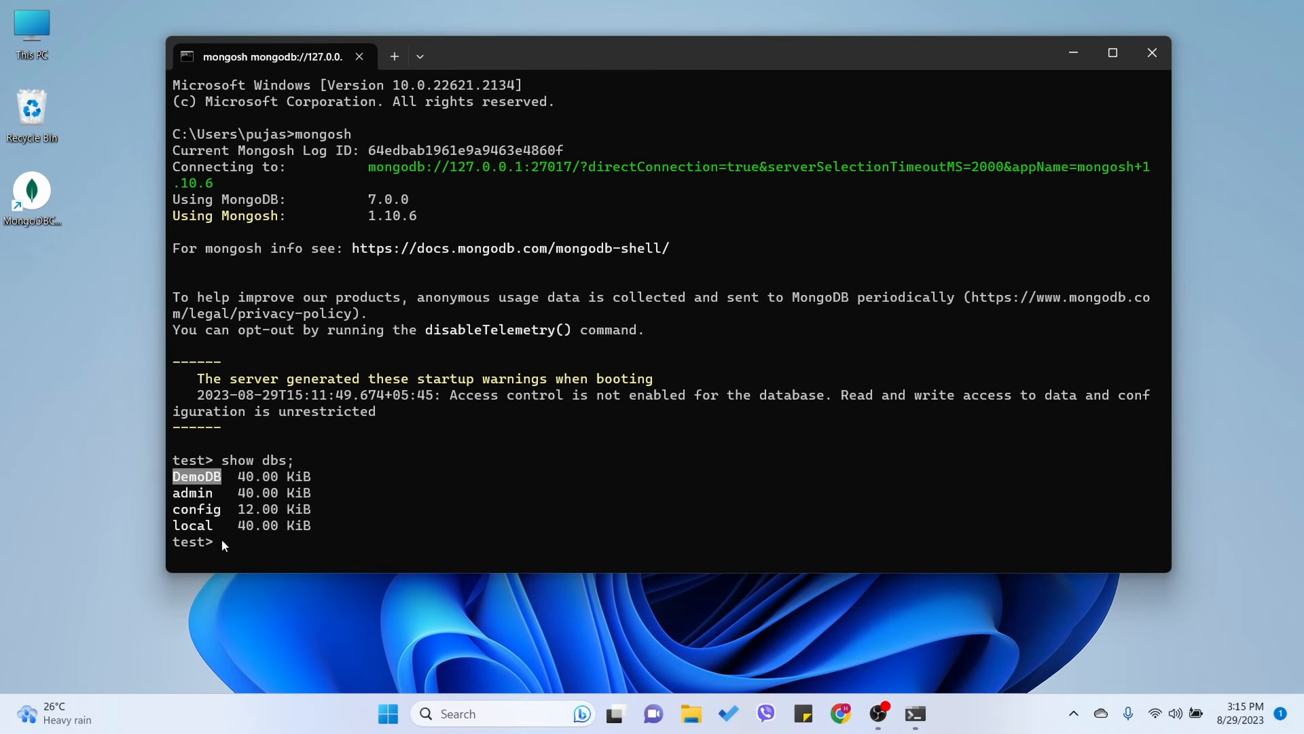